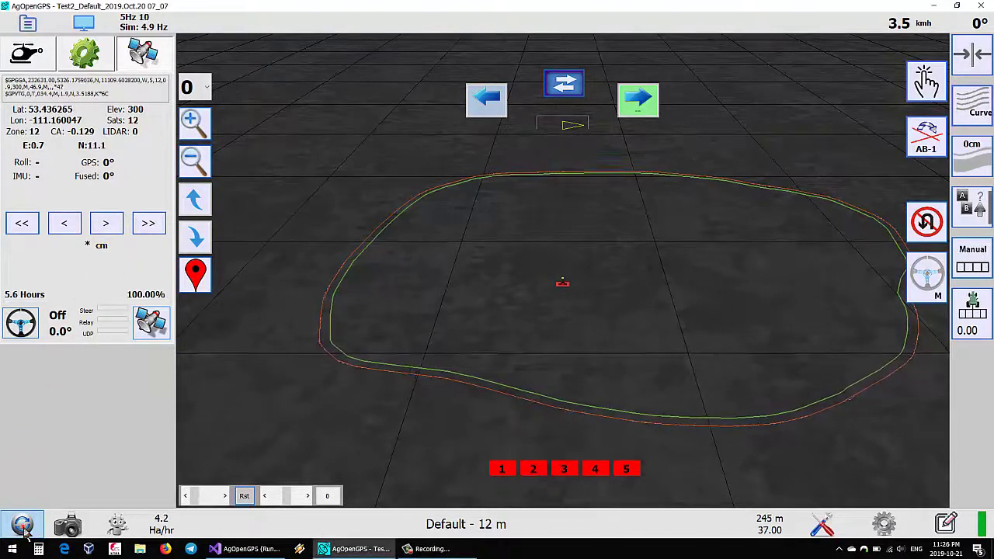
Toggle the GPS data panel through its states, leaving it hidden so the field view fills the window.
left_click(23, 527)
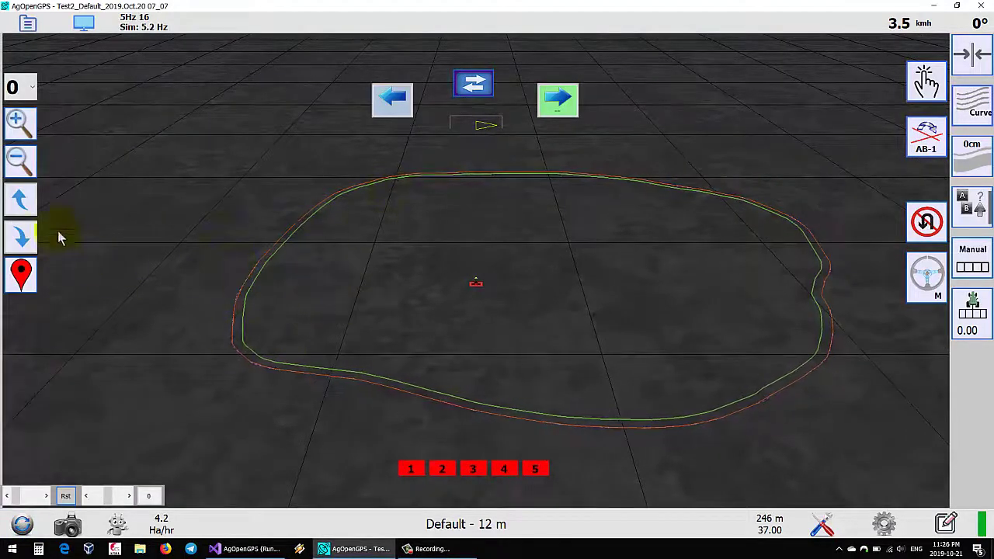
left_click(22, 527)
left_click(22, 527)
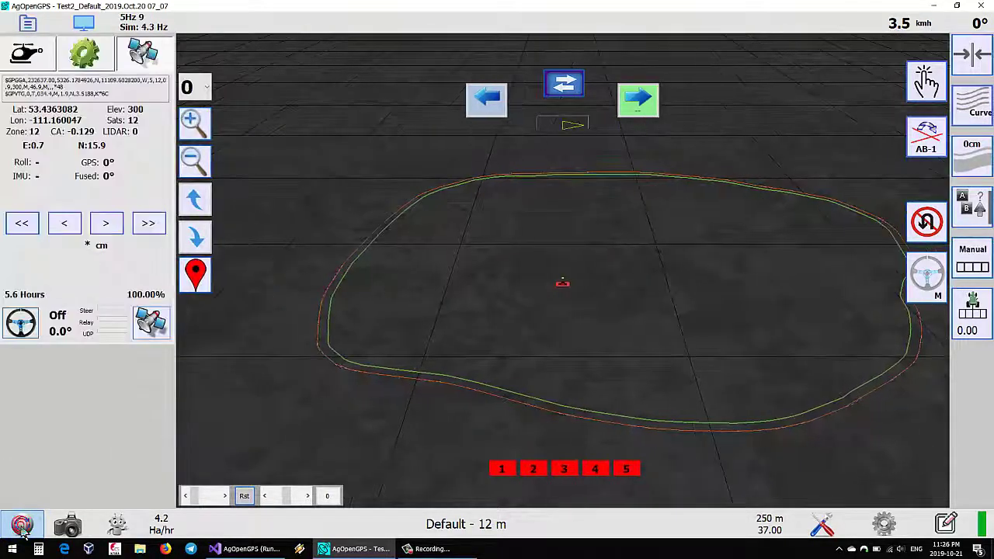
left_click(22, 527)
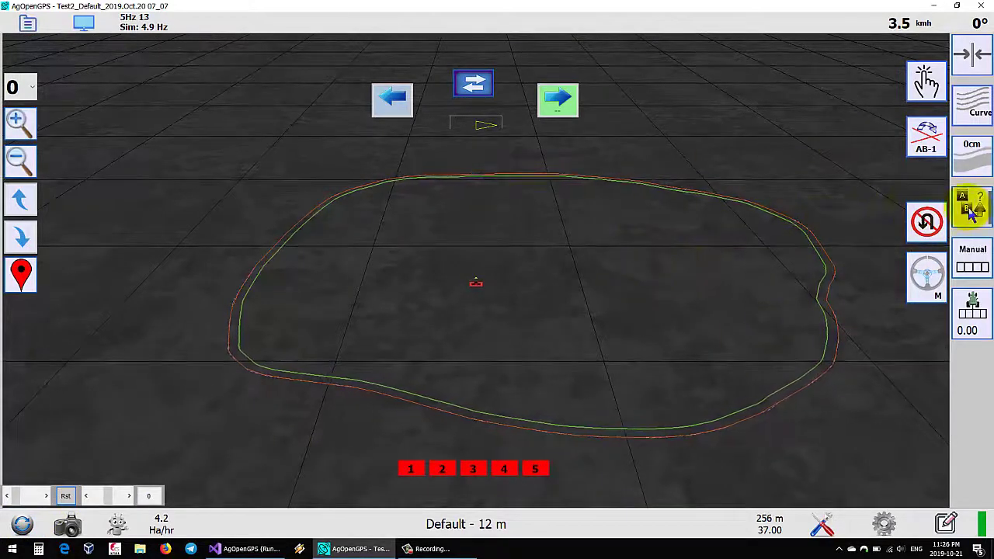
Open the AB Line setup, dismiss and reopen it, ending with an empty name and heading 359.123456.
left_click(972, 211)
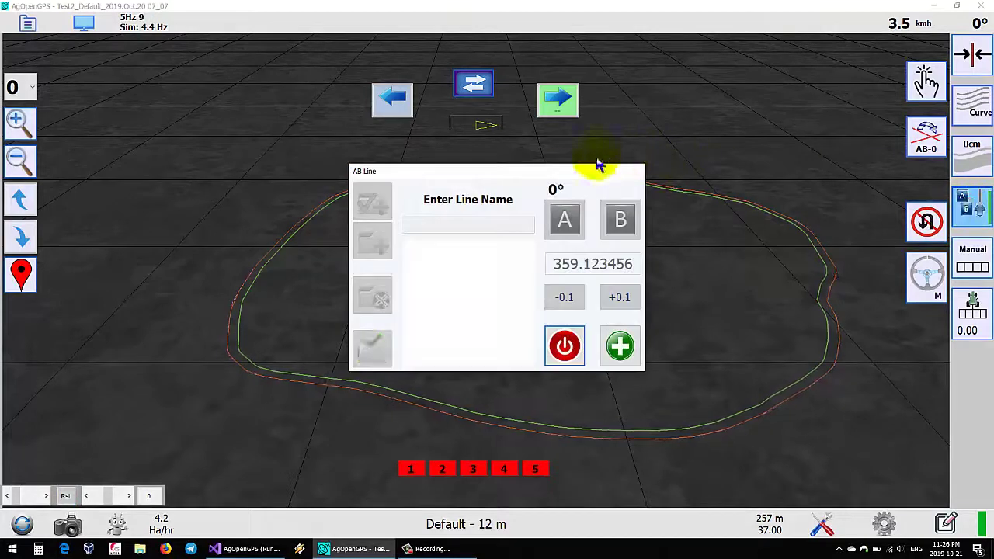
left_click_drag(526, 168, 236, 76)
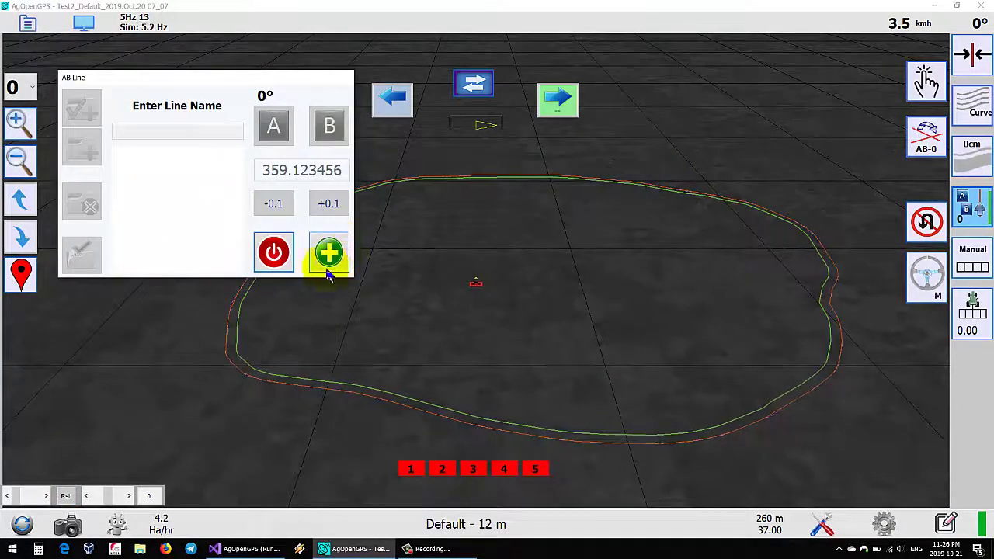
left_click(274, 253)
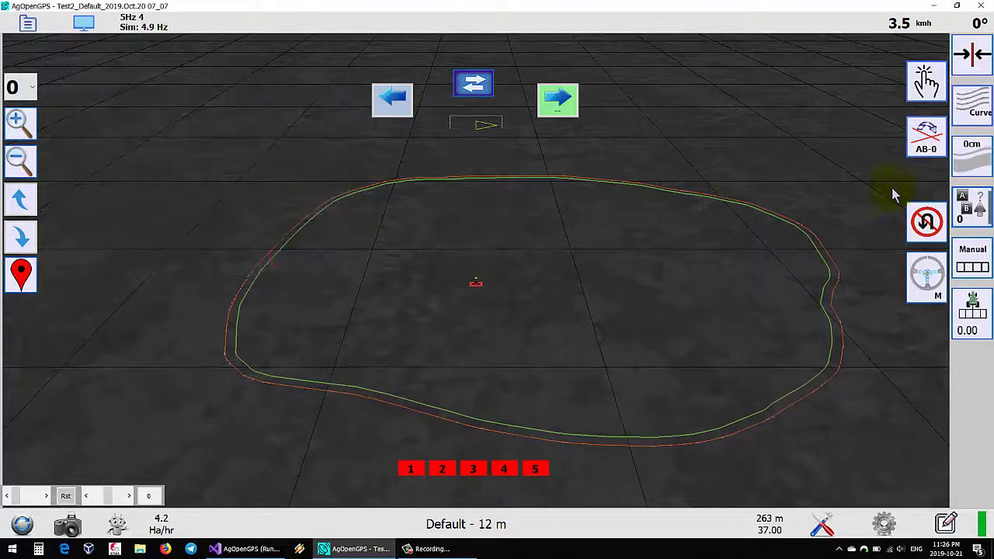
left_click(969, 218)
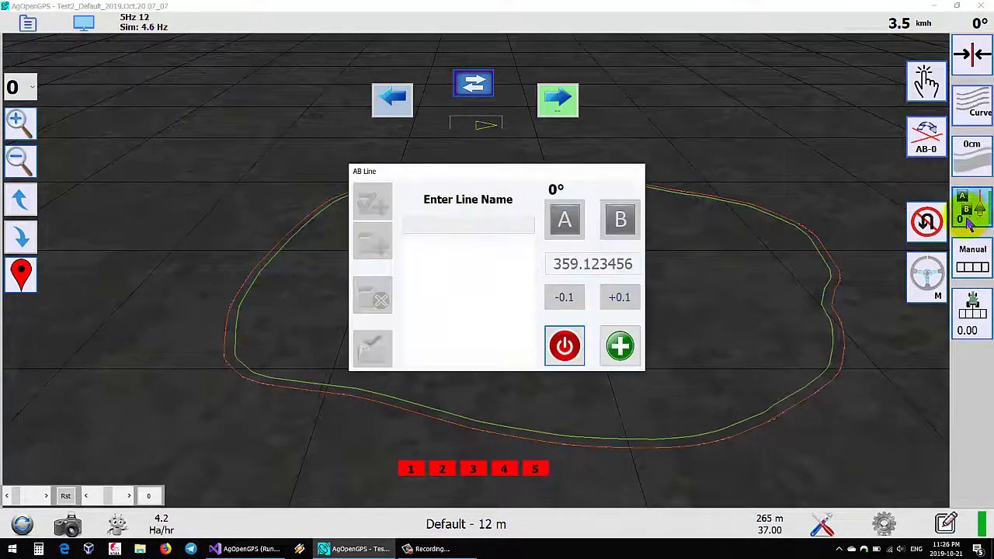
left_click(968, 219)
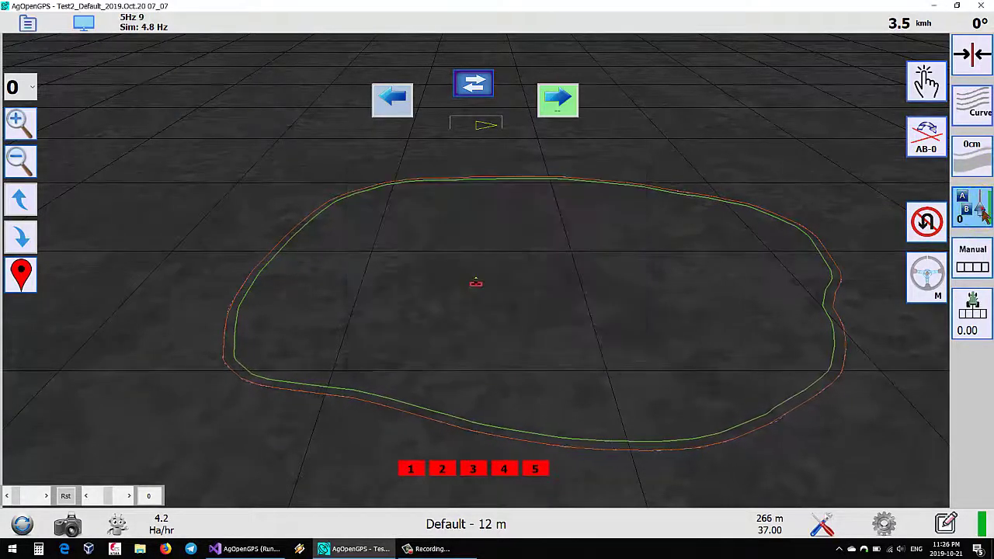
left_click(981, 215)
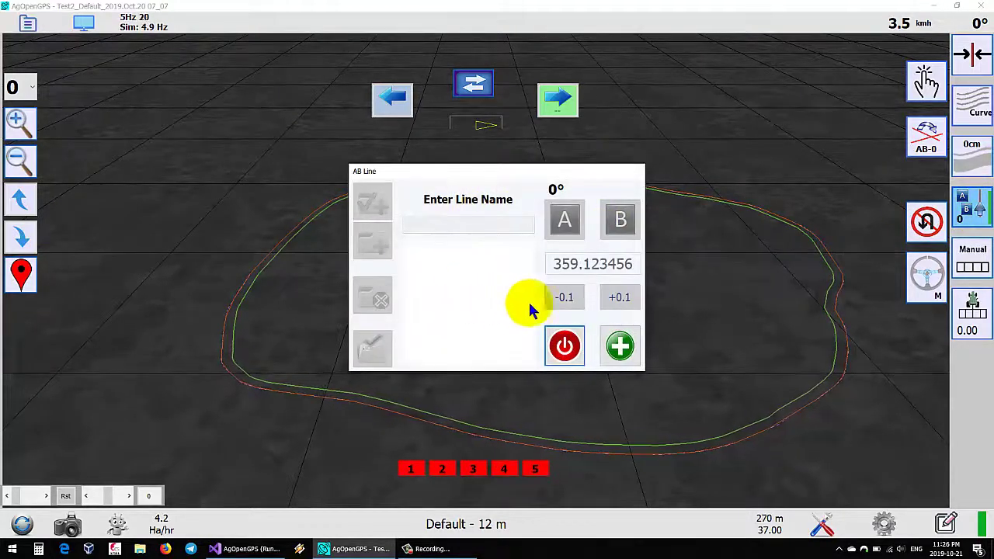
Start a new AB line with point A at the tractor, then toggle autosteer on and off.
left_click(621, 346)
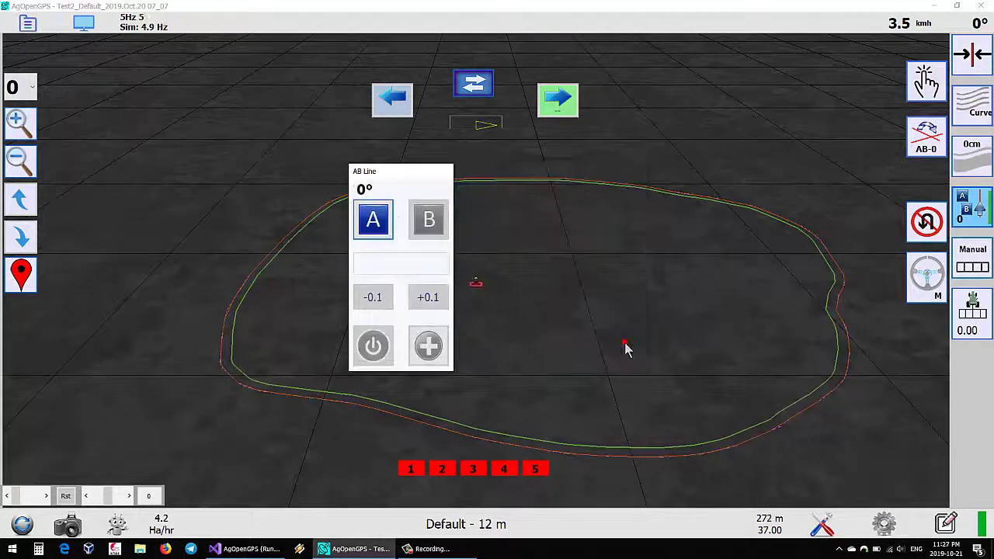
left_click_drag(369, 179, 159, 115)
left_click(131, 155)
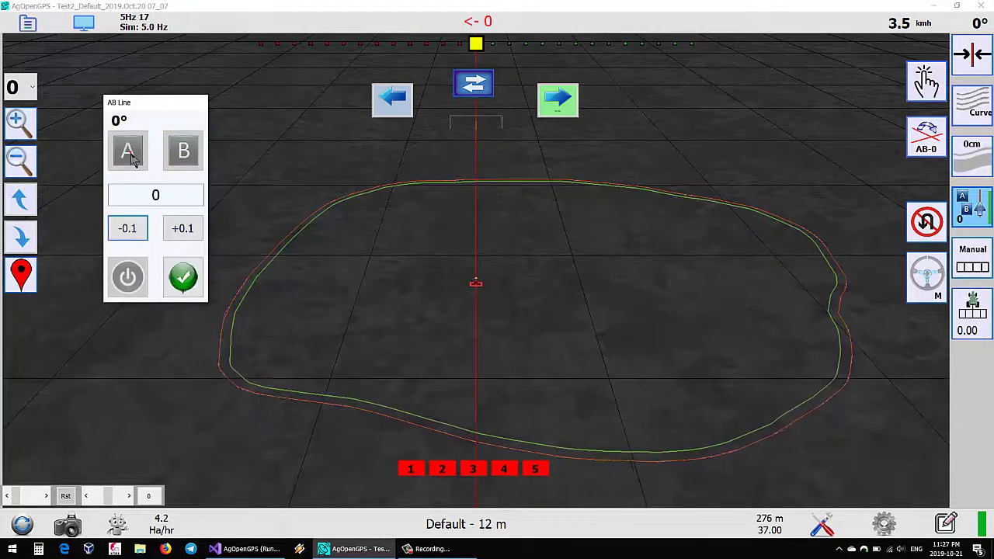
left_click(244, 270)
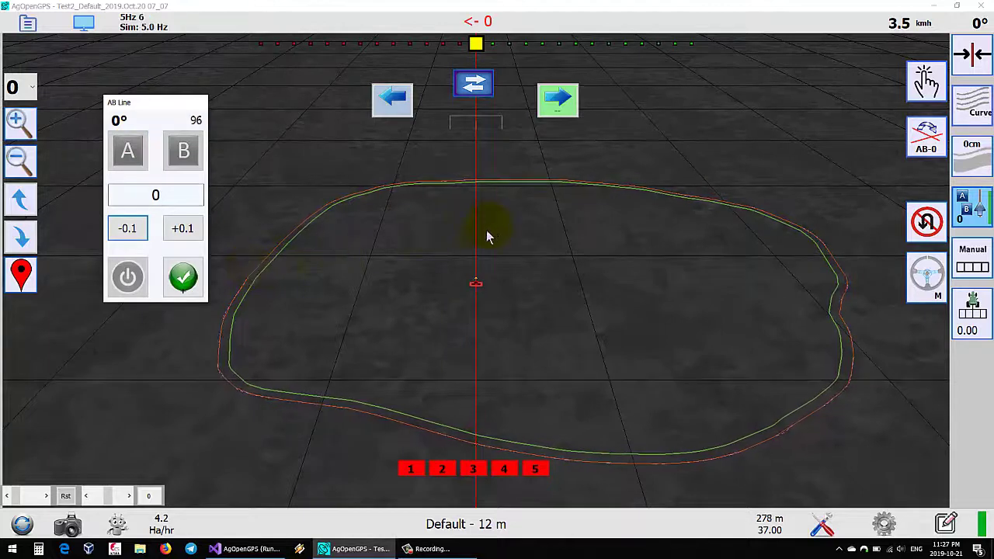
left_click(926, 277)
left_click(926, 279)
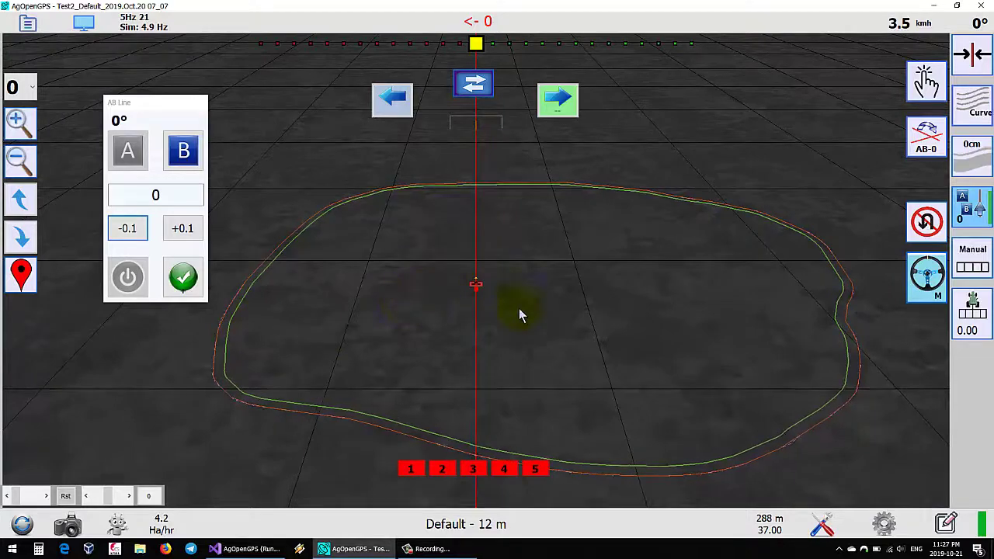
left_click(915, 299)
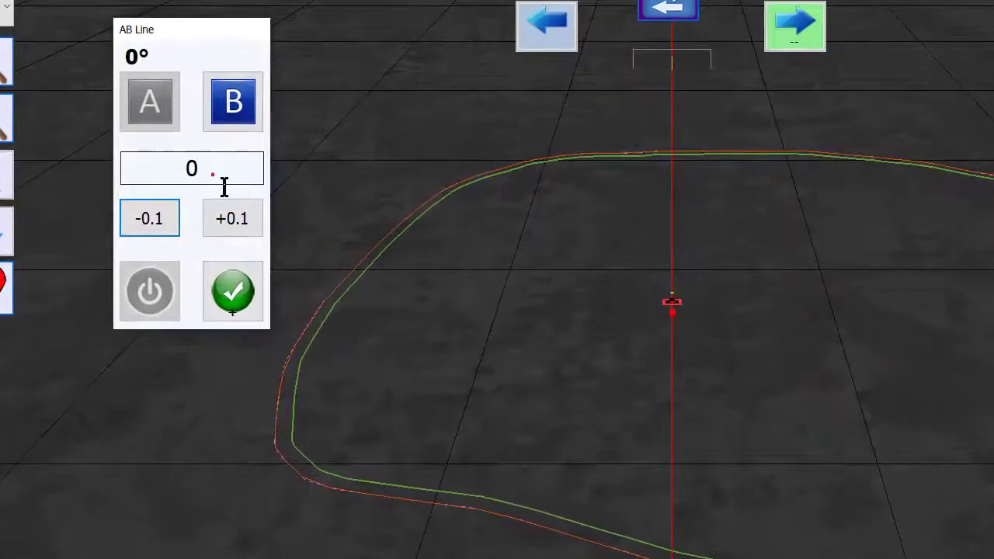
Enter a heading of 135 for the new AB line on the keypad.
left_click(170, 199)
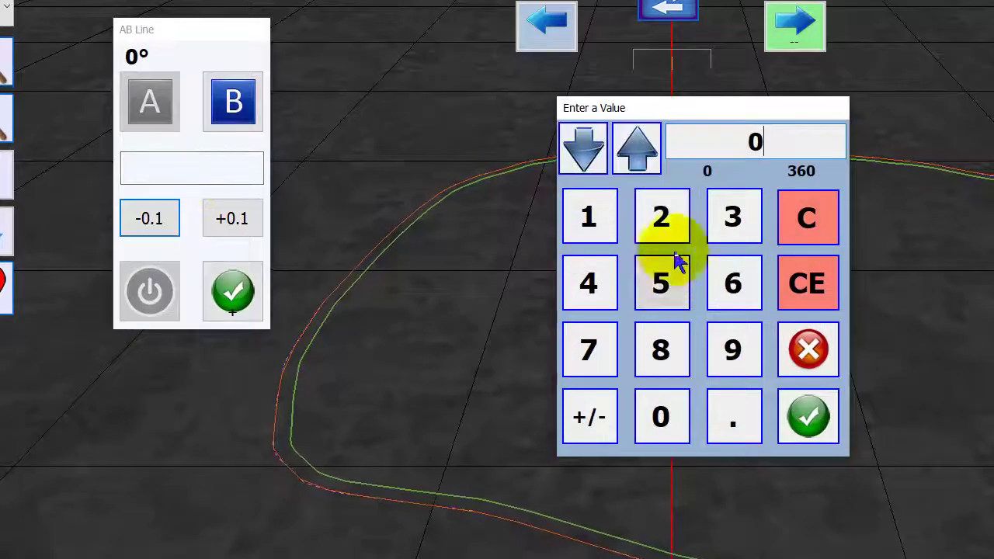
left_click(603, 231)
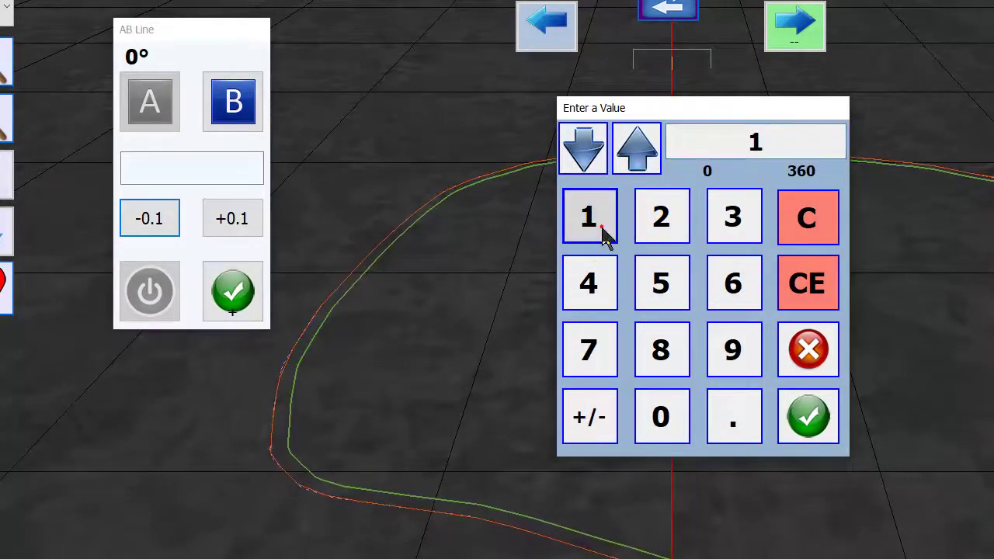
left_click(733, 228)
left_click(664, 287)
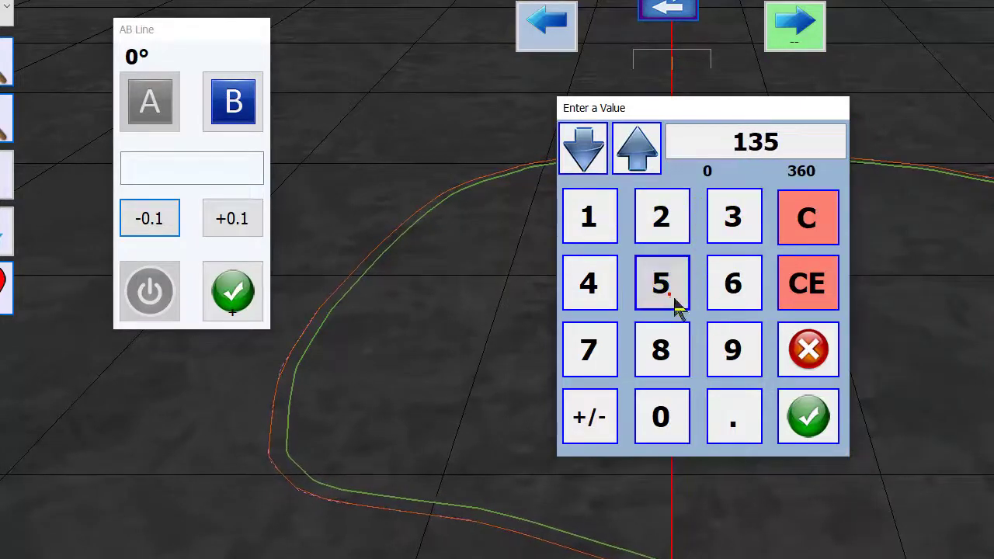
left_click(808, 418)
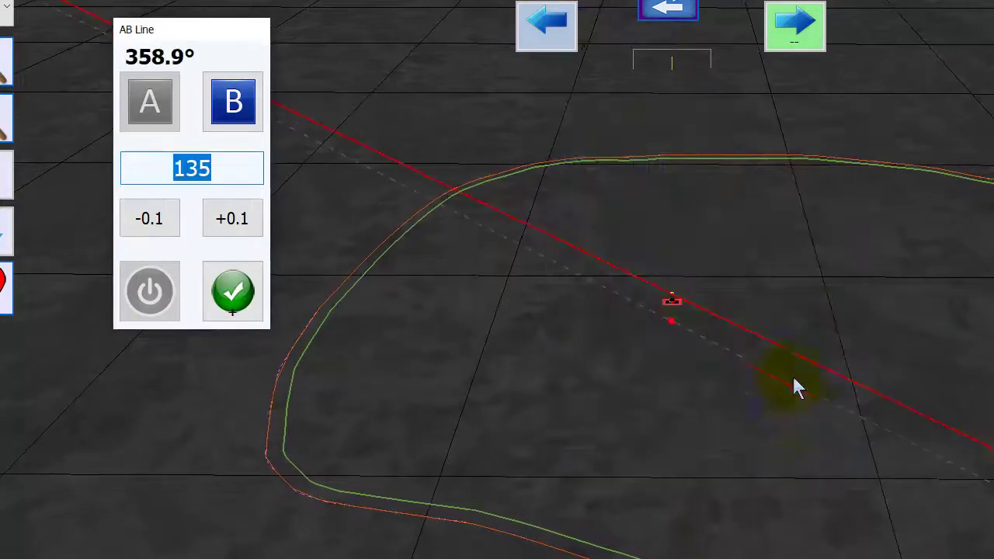
Nudge the heading up toward 135.5, speed up the simulated tractor and enable automatic U-turns.
left_click(249, 220)
left_click(248, 220)
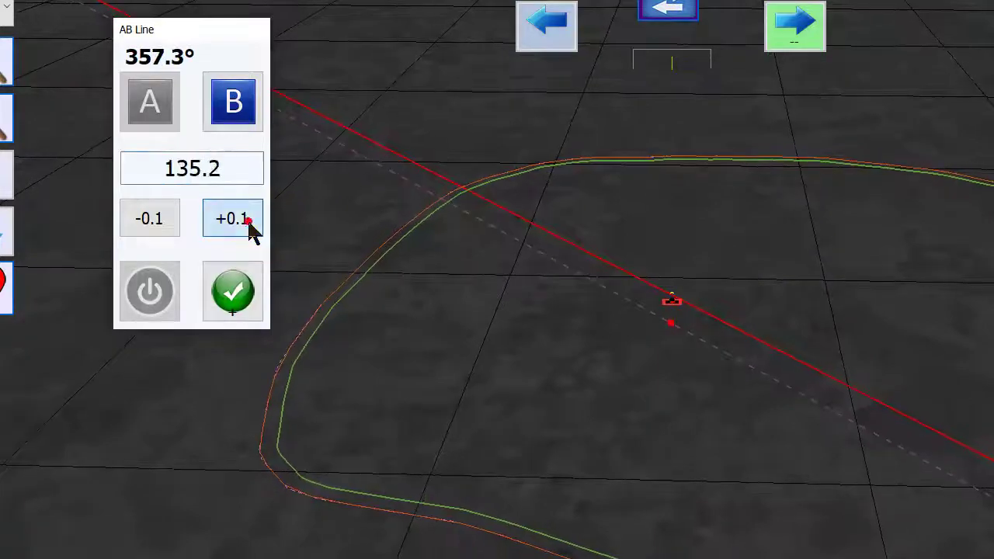
left_click(248, 219)
left_click(248, 220)
left_click(248, 219)
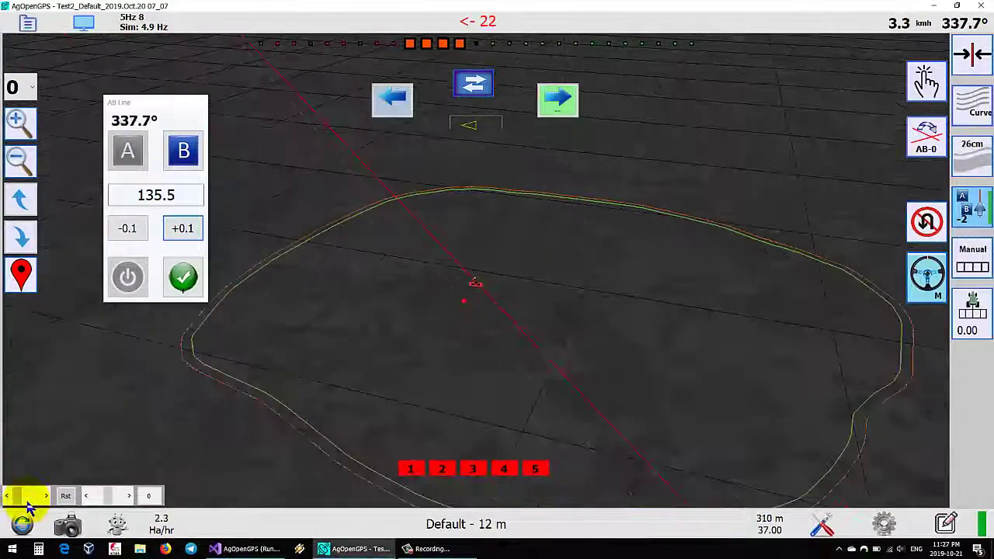
left_click_drag(19, 505, 29, 506)
left_click(926, 221)
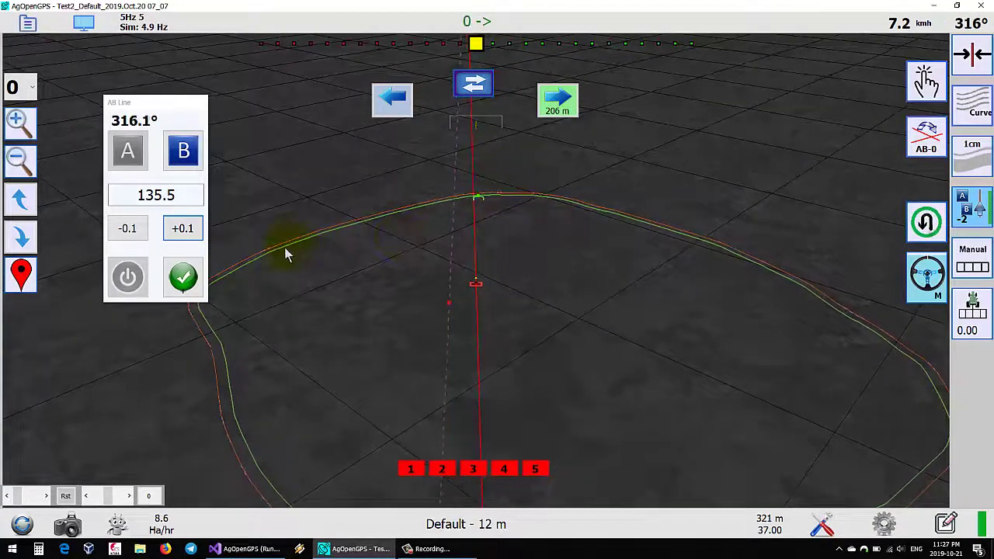
left_click(150, 222)
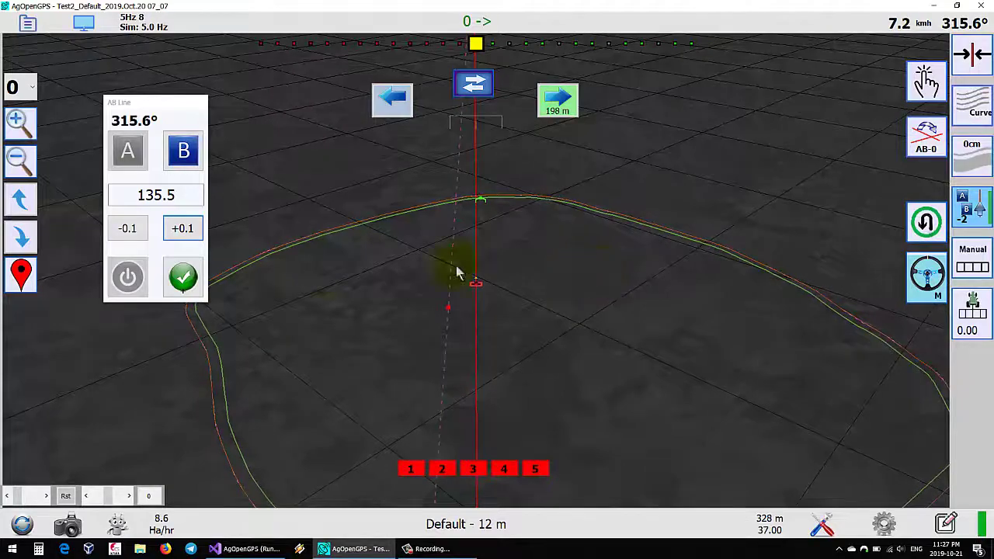
Save the 135.5° S_East 11:27:50 line, then start a second AB line with point A set.
left_click(183, 277)
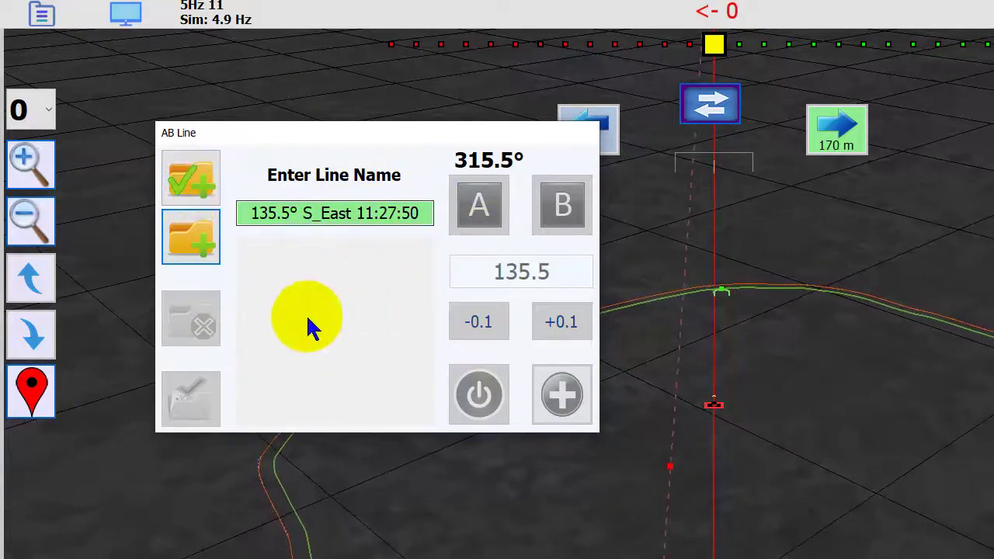
left_click(187, 242)
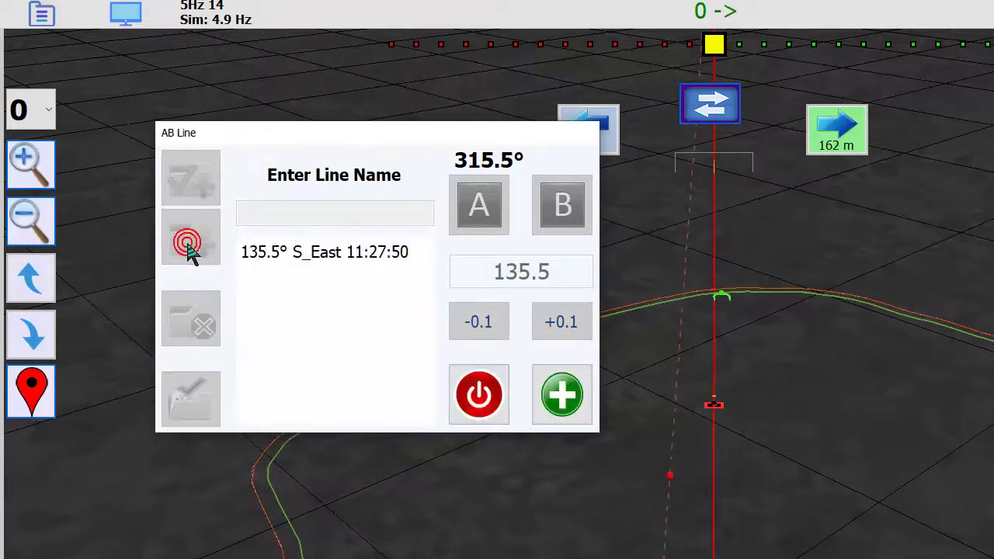
left_click(565, 397)
left_click(191, 203)
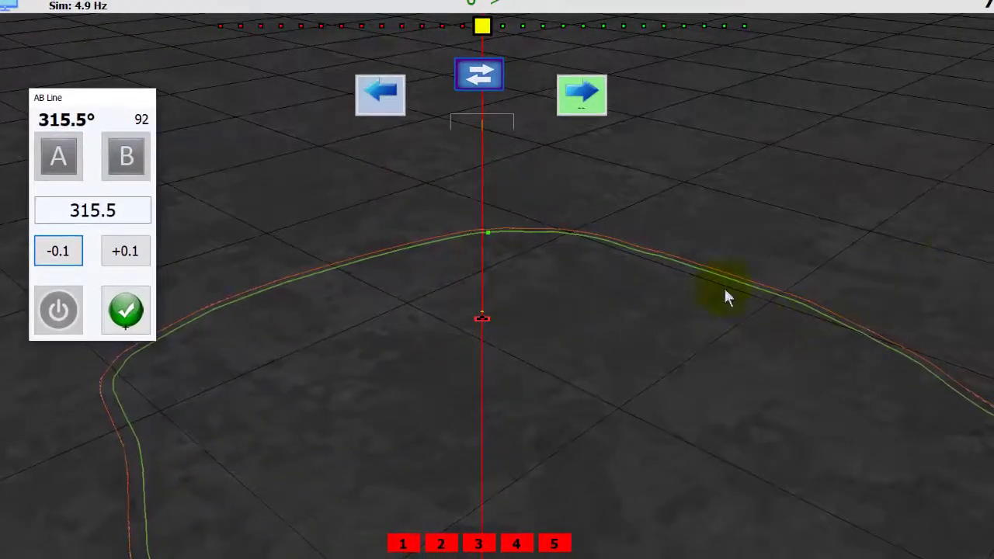
Give the second line heading 45, raise it to 45.5, and finish it as 45.5° N_East 11:28:24.
left_click(111, 220)
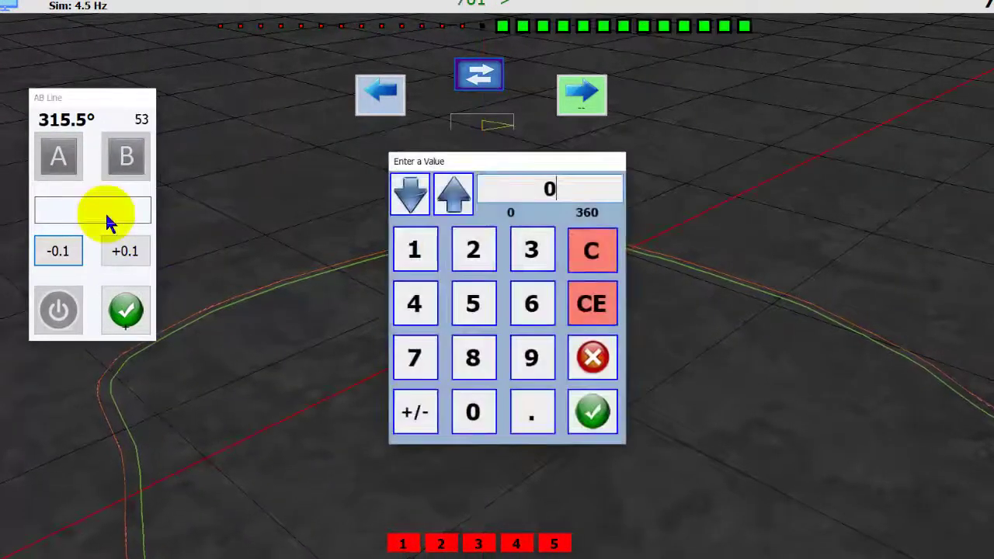
left_click(417, 320)
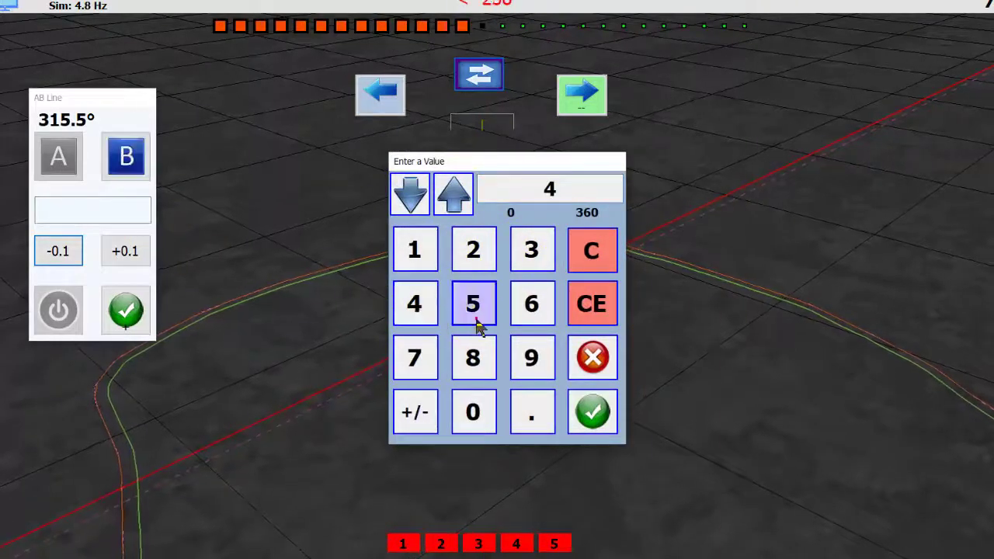
left_click(475, 322)
left_click(592, 410)
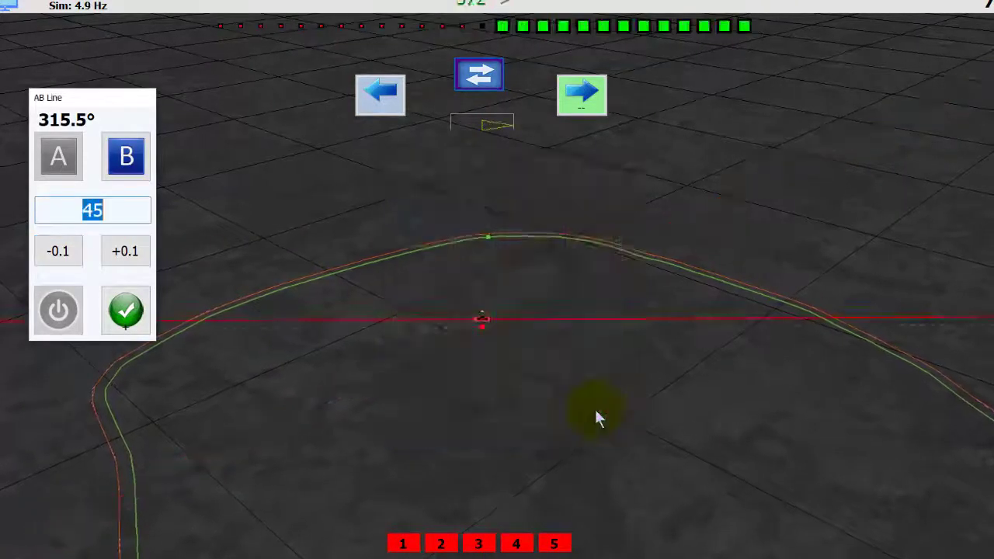
left_click(128, 313)
left_click(125, 253)
left_click(125, 252)
left_click(125, 252)
left_click(125, 252)
left_click(125, 252)
left_click(200, 351)
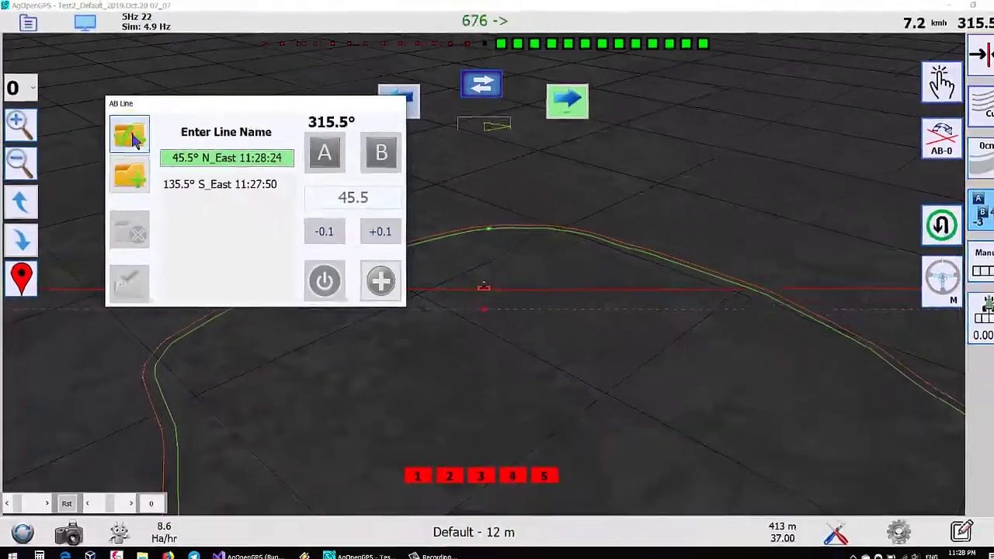
Save and use the 45.5° N_East line for guidance, closing the AB Line dialog.
left_click(132, 138)
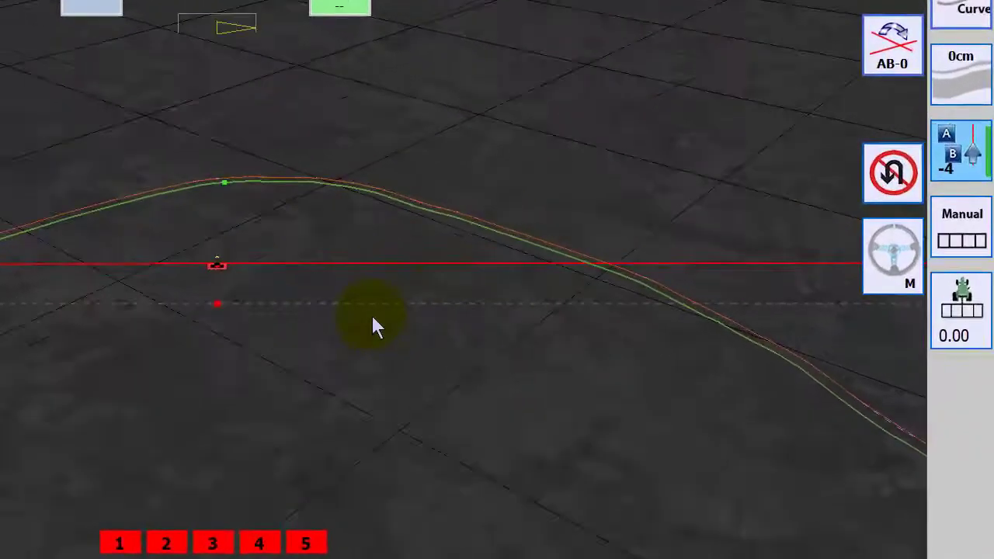
left_click(893, 55)
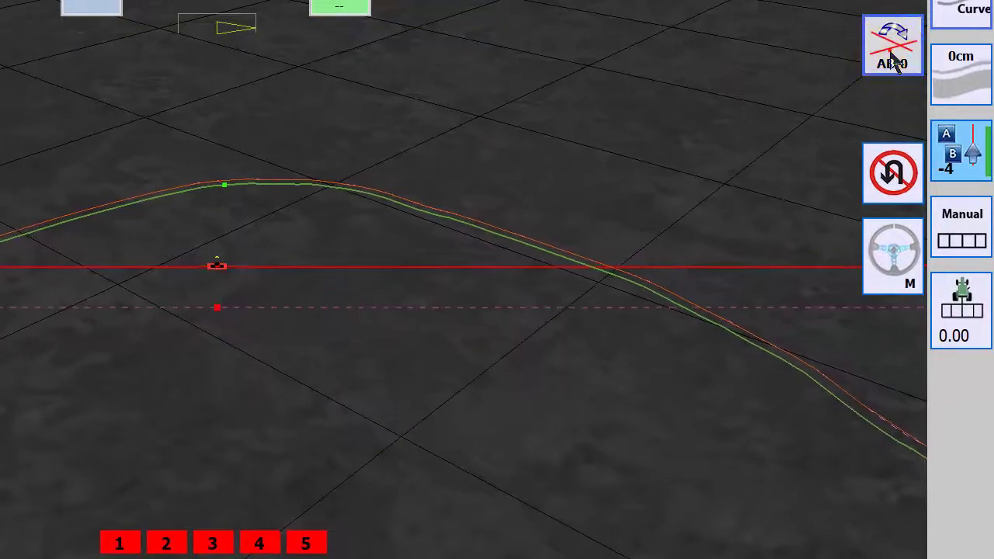
Cycle guidance to AB line 2 with automatic U-turns on, and open the draw-from-boundary tool.
left_click(894, 58)
left_click(895, 58)
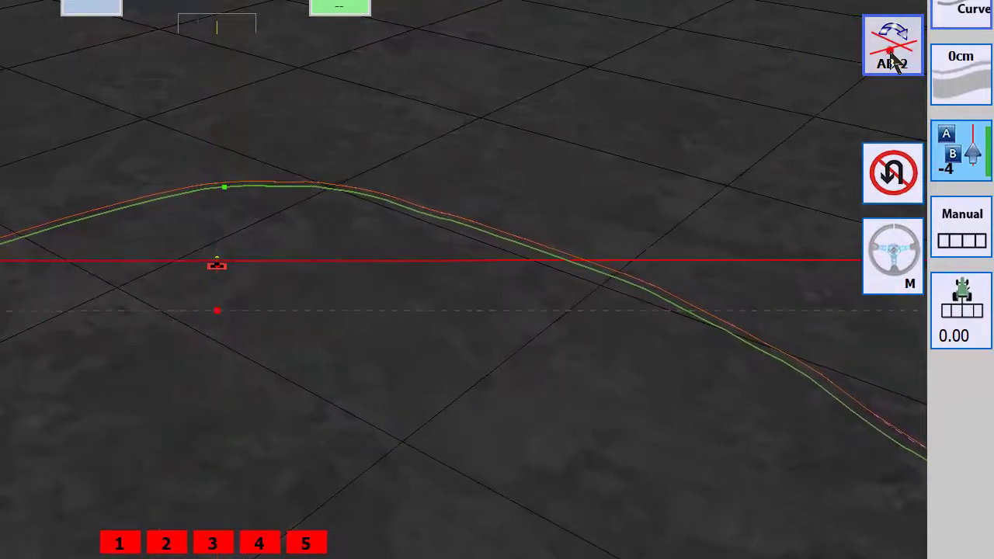
left_click(895, 62)
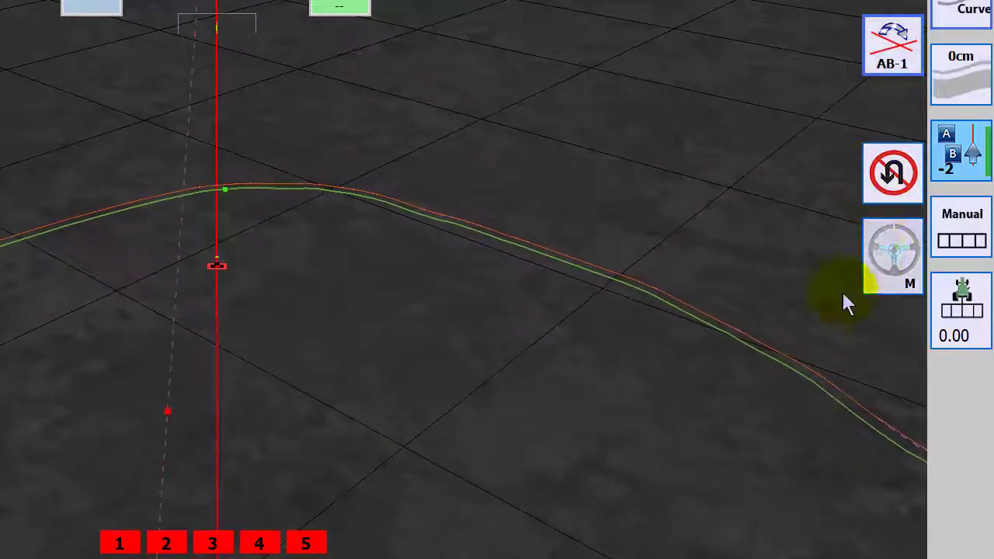
left_click(893, 266)
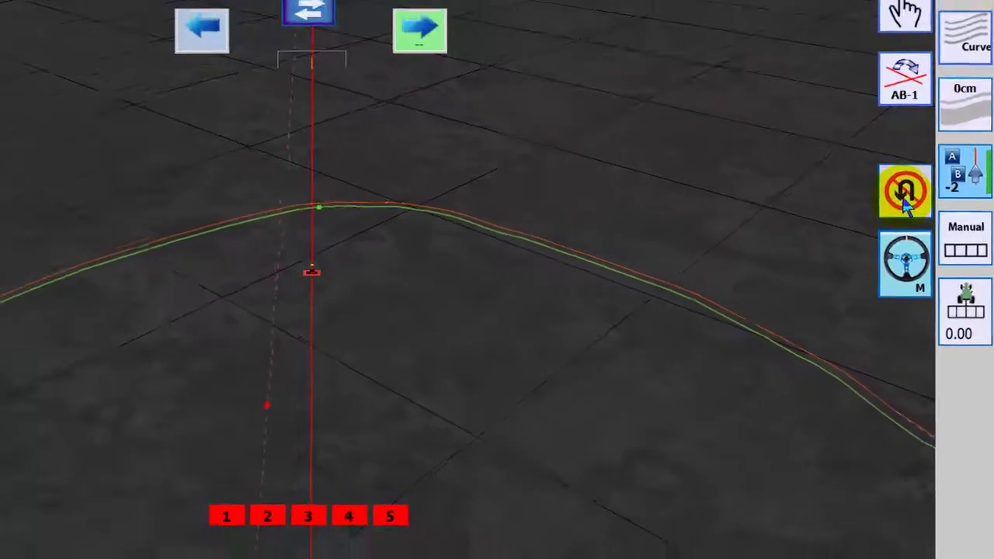
left_click(891, 198)
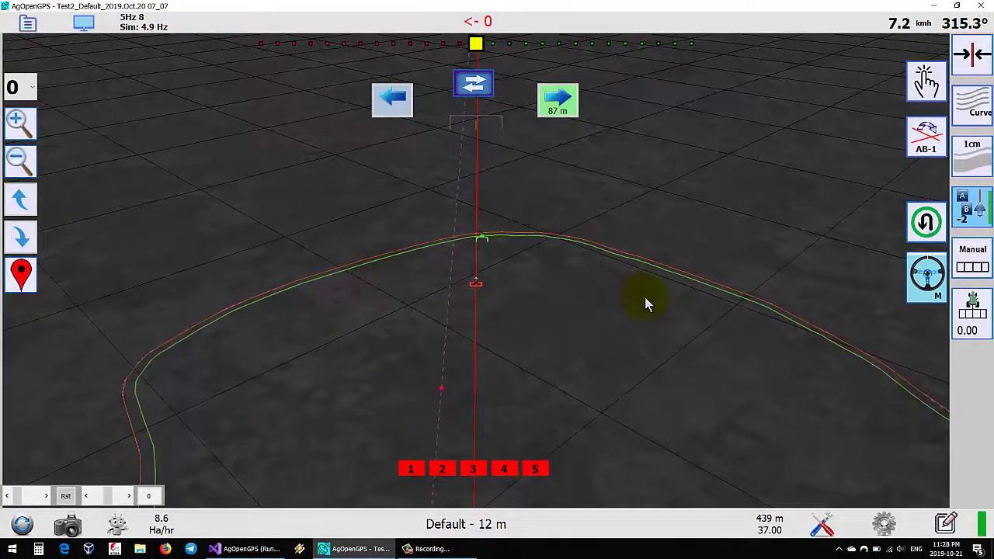
left_click(920, 144)
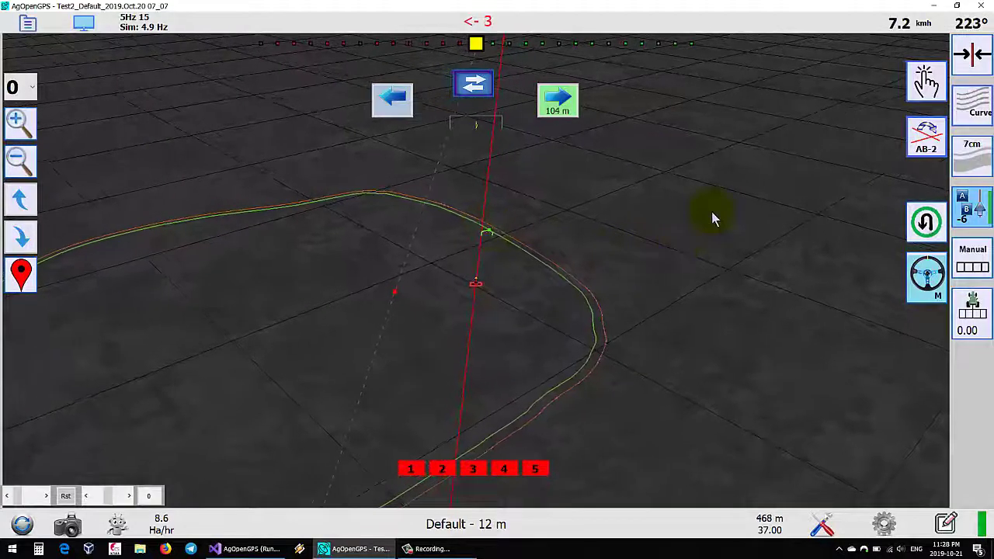
left_click(924, 85)
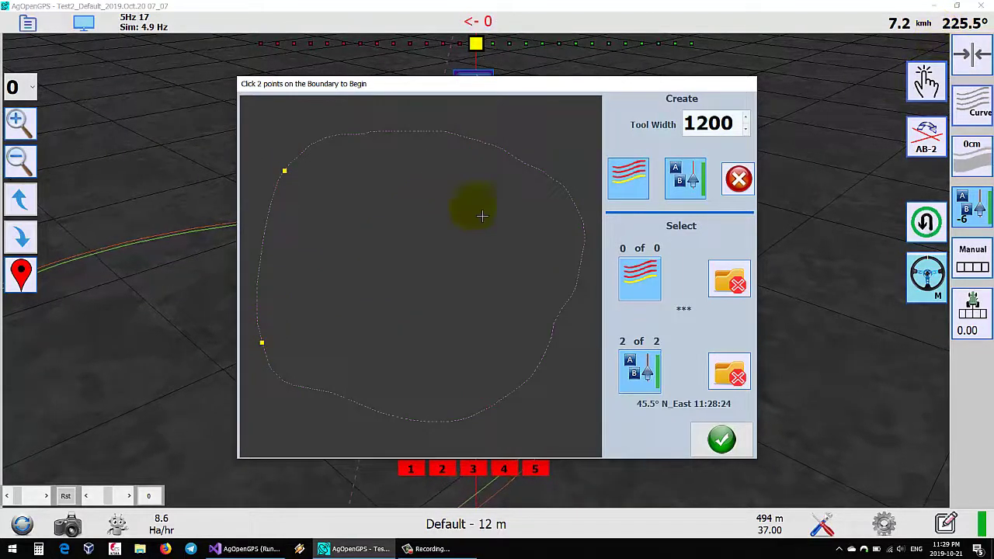
Create the 187.8° South curve and a 283.6° West curve along the boundary's top edge.
left_click(641, 190)
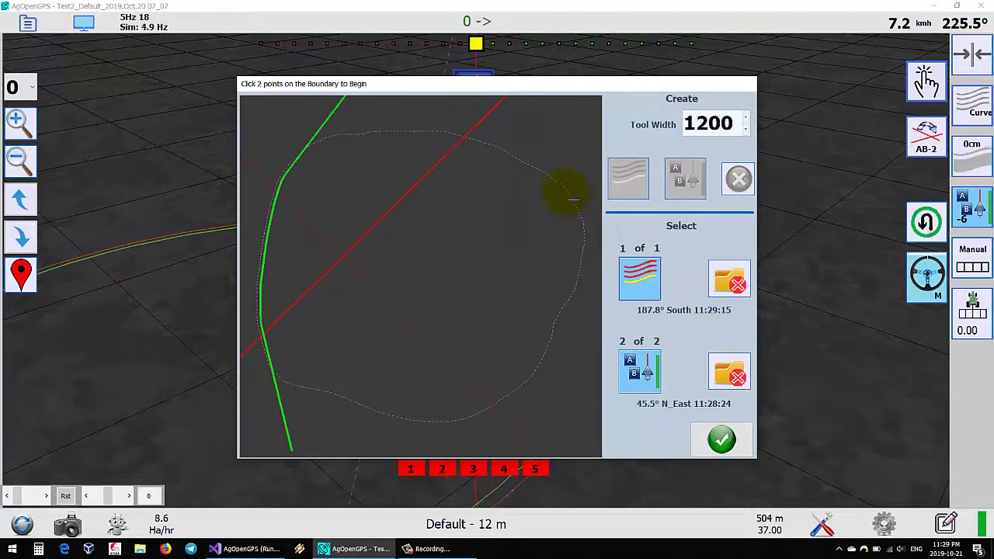
left_click(567, 191)
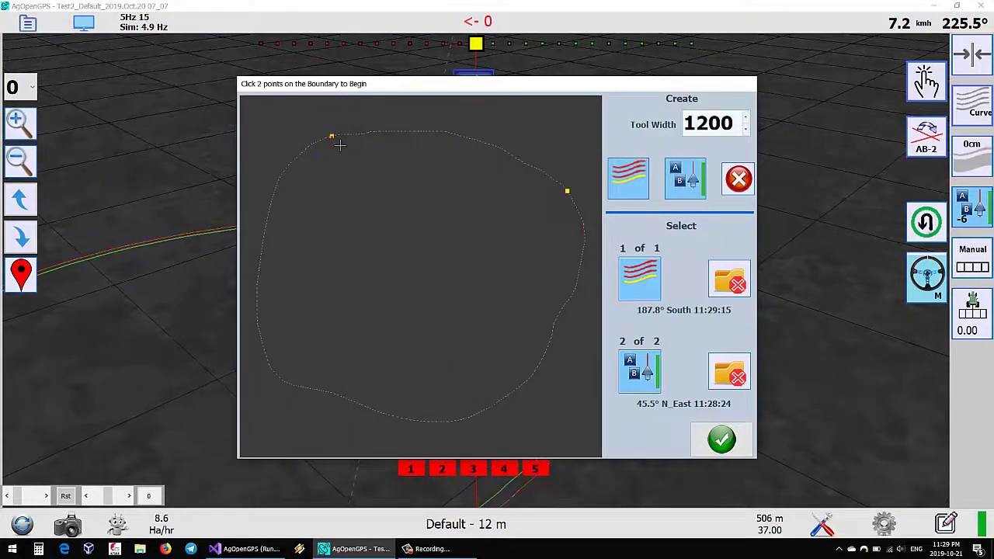
left_click(617, 184)
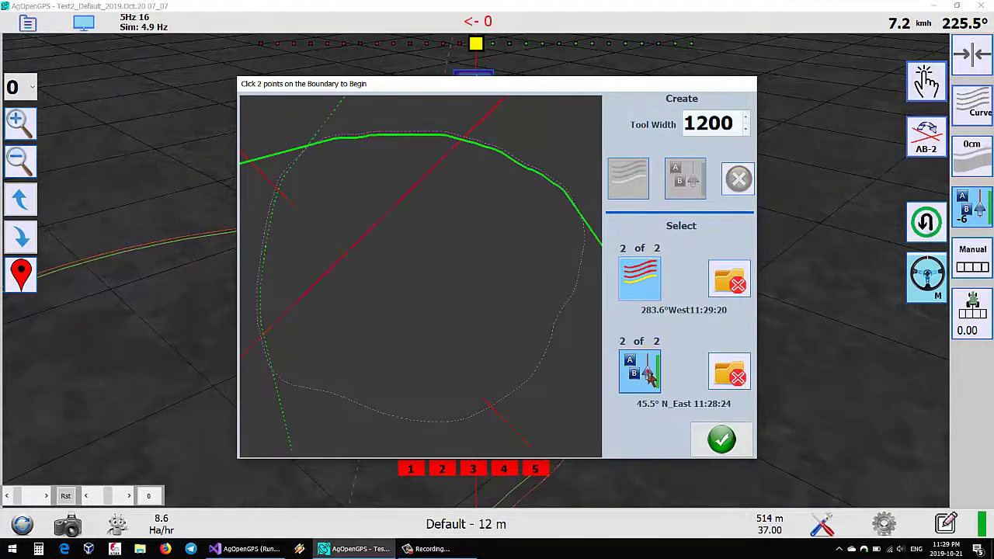
Delete the 283.6° West curve and create a 281.7° West curve from new boundary points.
left_click(632, 292)
left_click(639, 285)
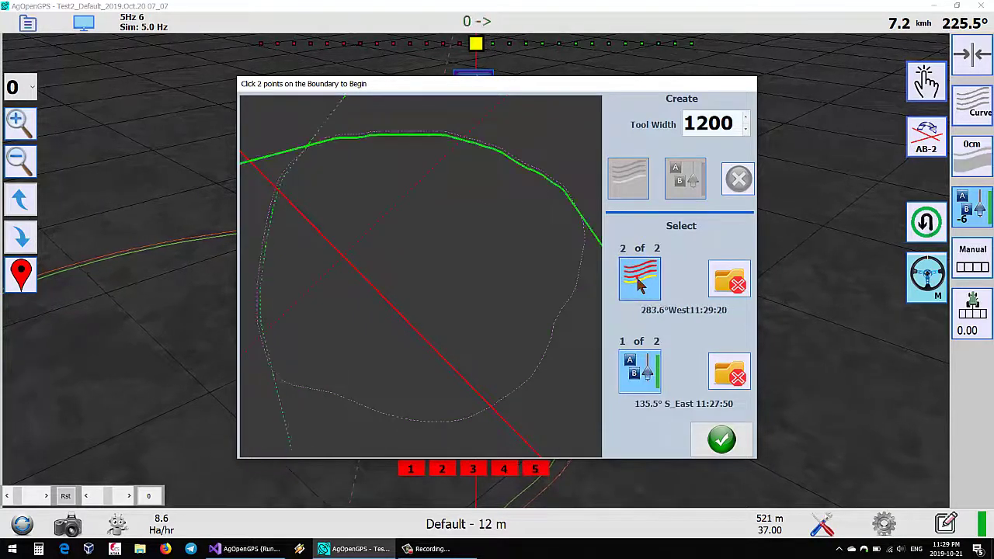
left_click(738, 288)
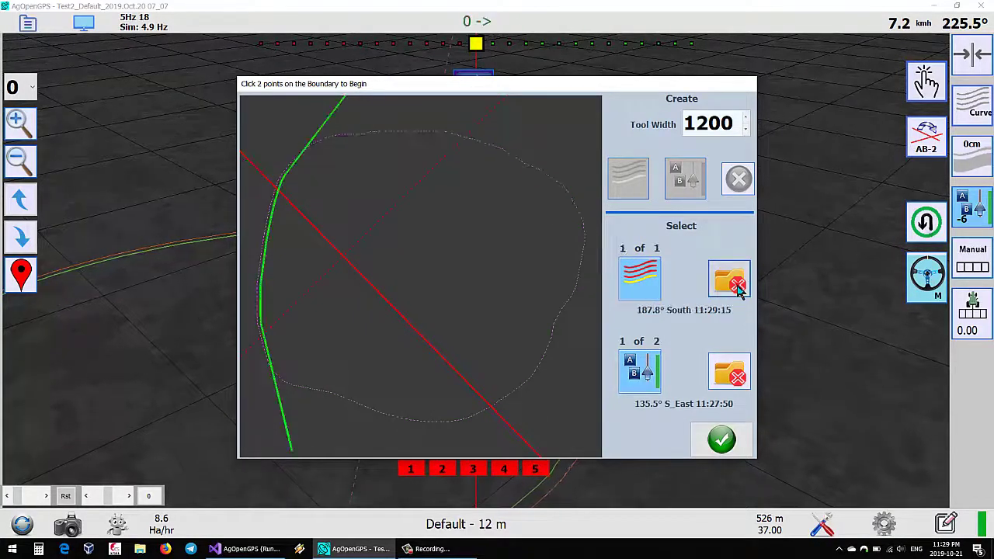
left_click(351, 138)
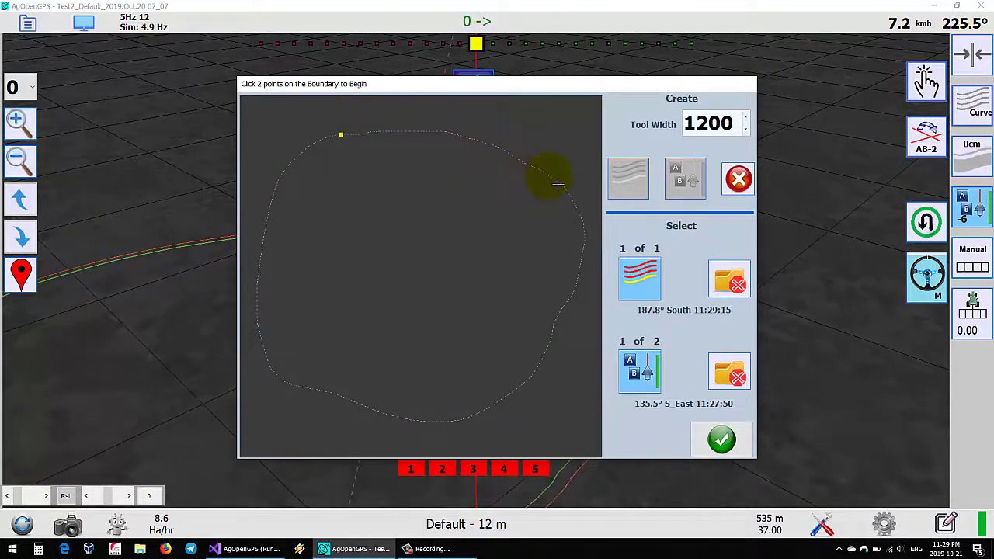
left_click(633, 191)
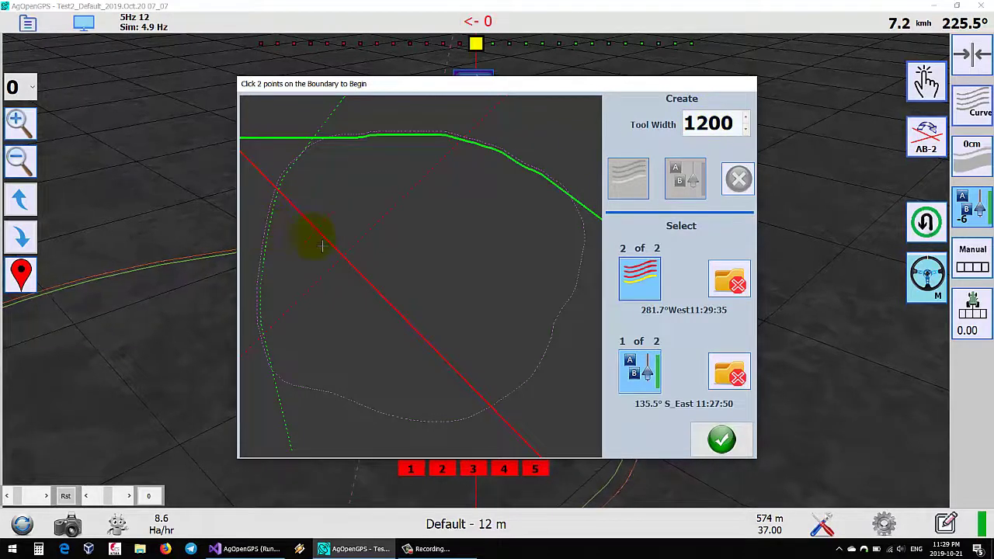
Close the boundary window, enable curve guidance cycling Cur-1/Cur-2, reset steering, and list saved curves.
left_click(711, 440)
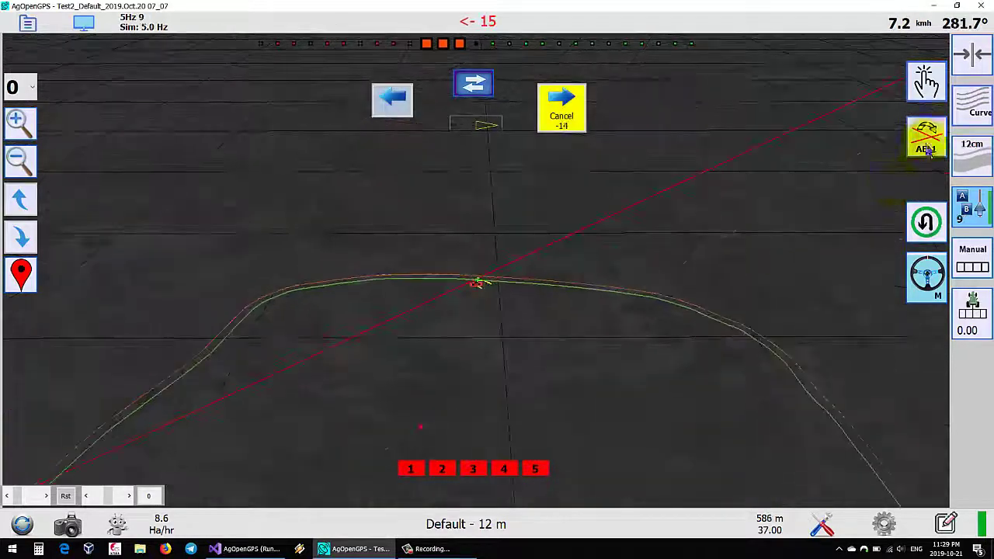
left_click(972, 101)
left_click(926, 135)
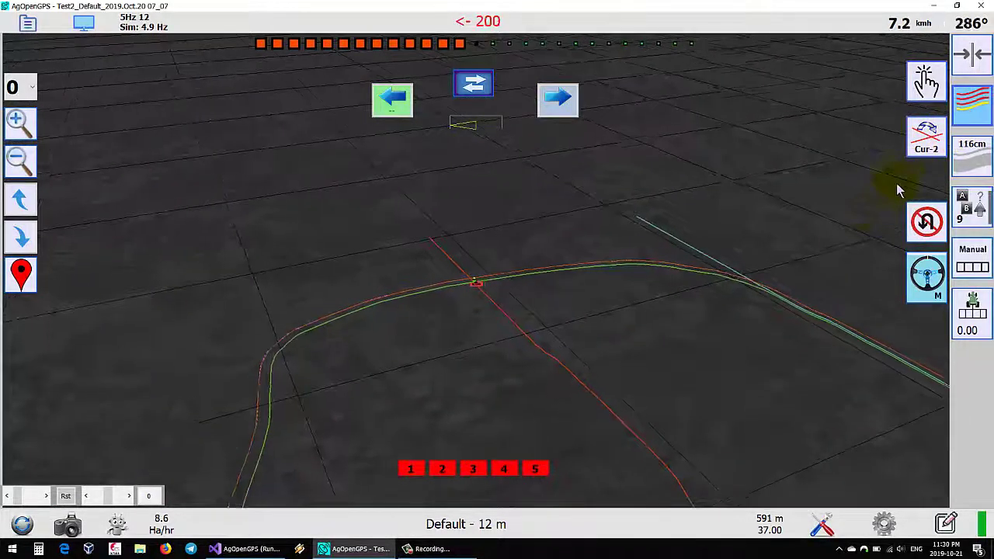
left_click(927, 138)
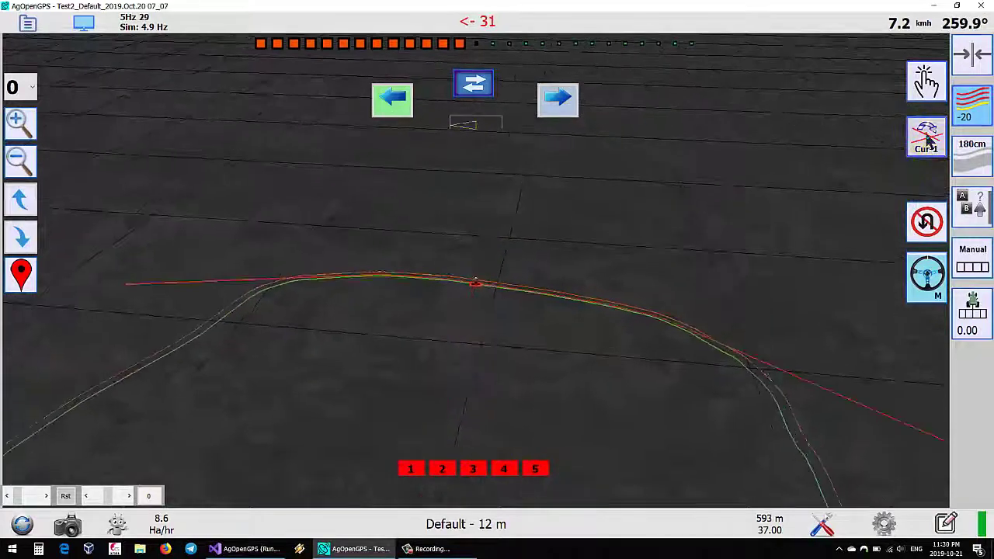
left_click(926, 138)
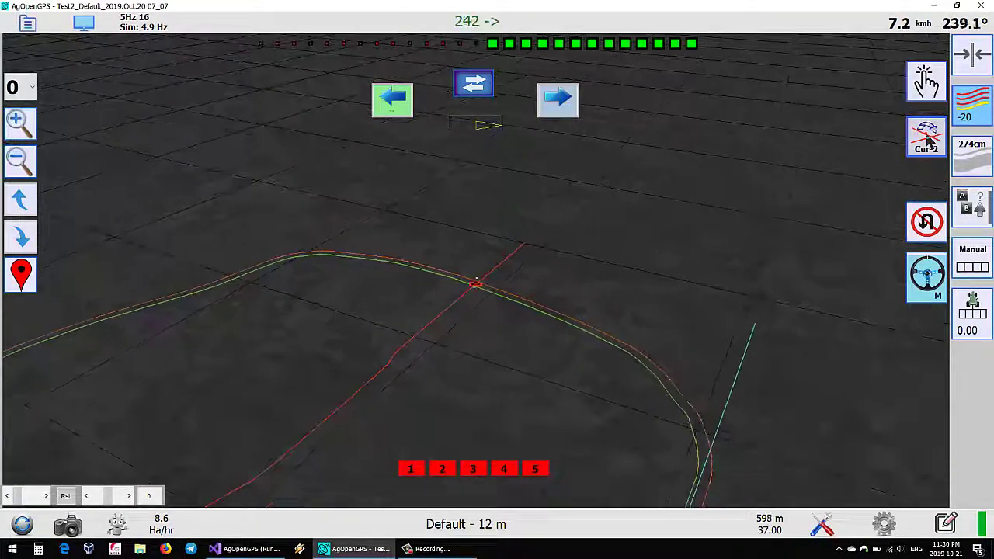
left_click(927, 138)
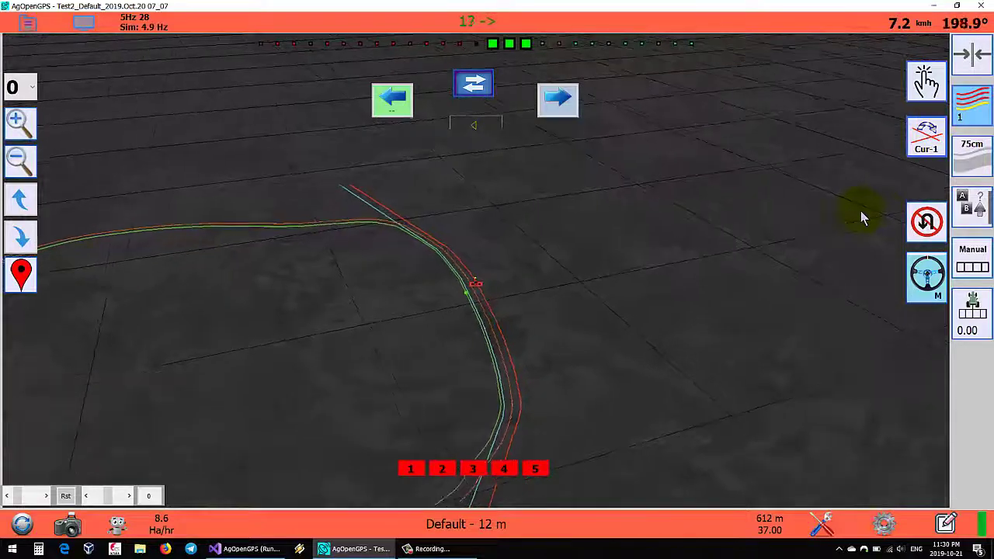
left_click(65, 496)
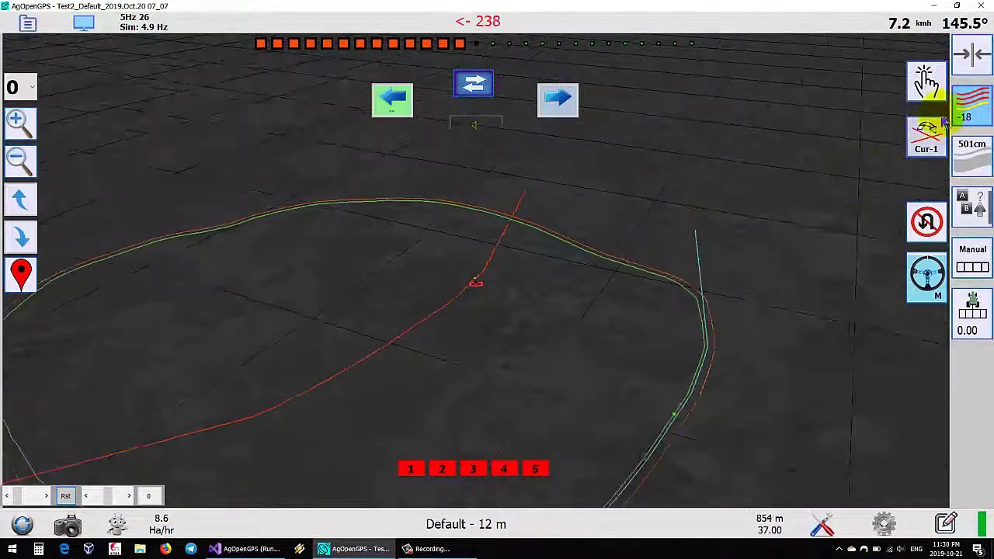
left_click(925, 136)
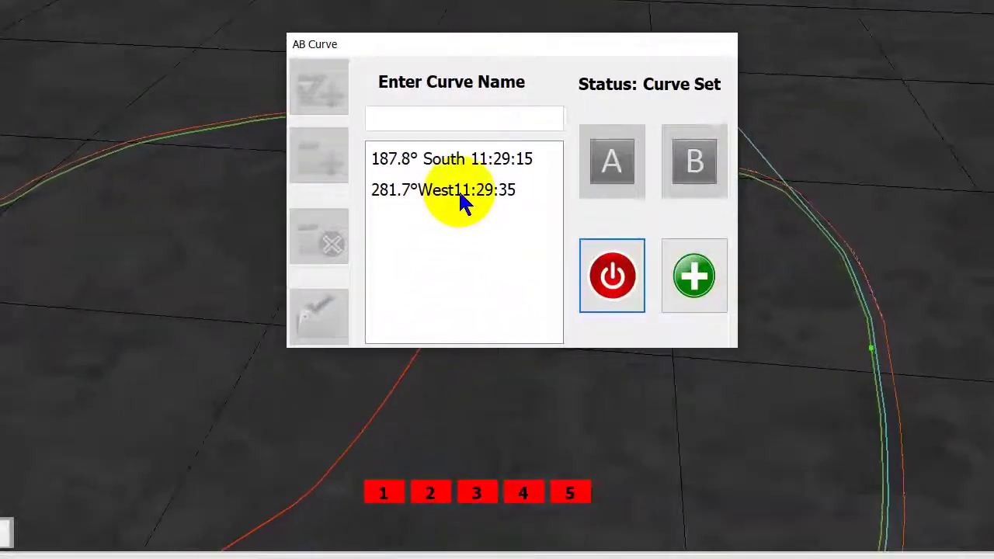
Pick the 281.7°West curve in the AB Curve list and apply it for guidance.
left_click(460, 193)
left_click(461, 161)
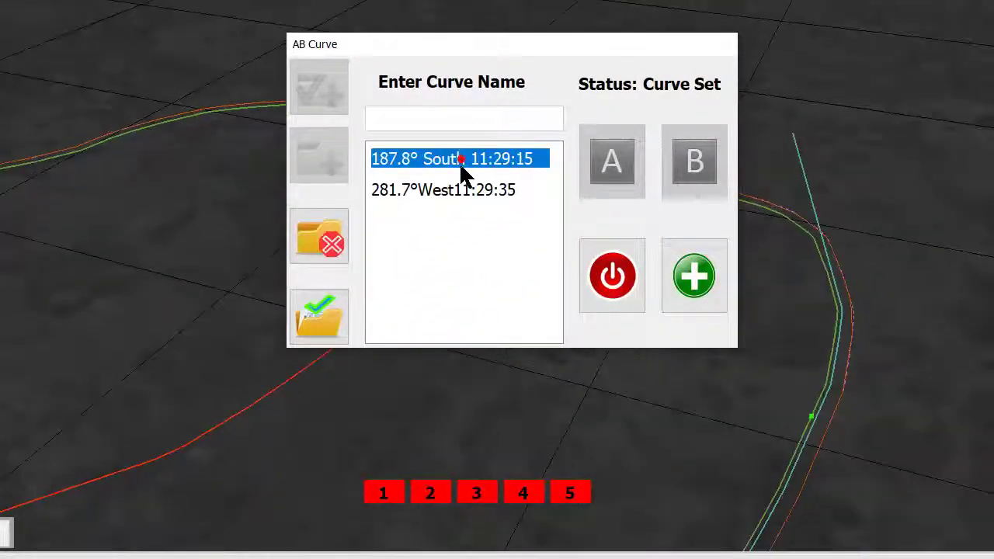
left_click(462, 191)
left_click(333, 260)
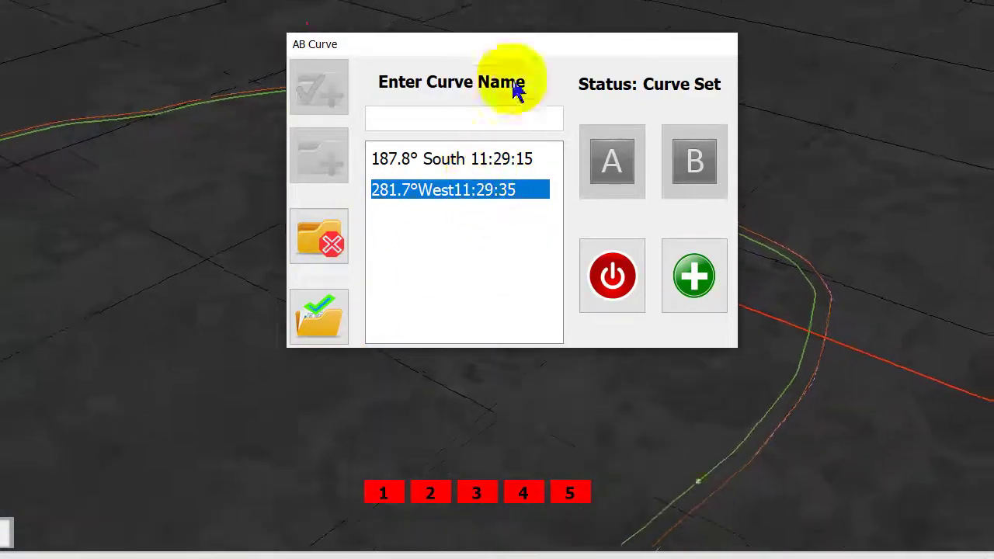
left_click_drag(515, 55, 55, 71)
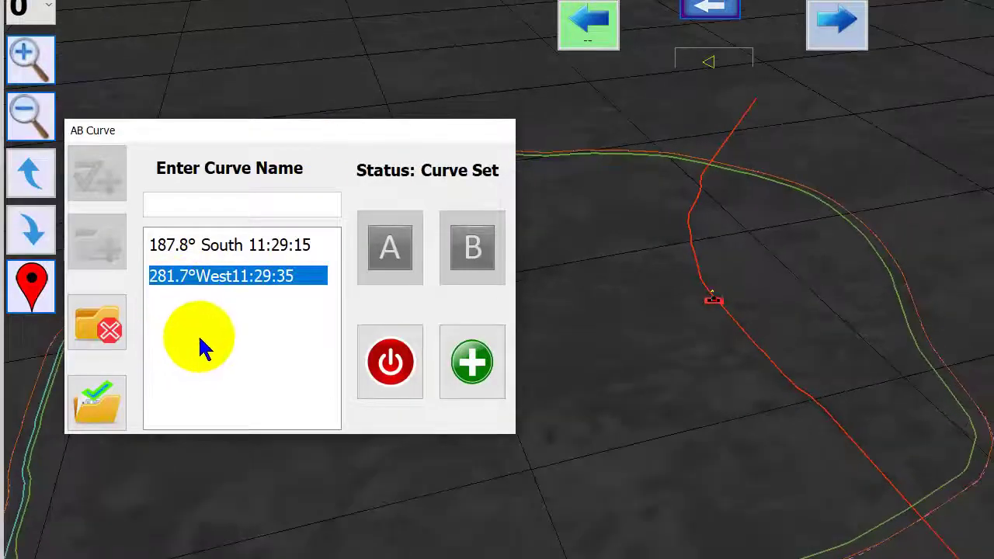
left_click(105, 404)
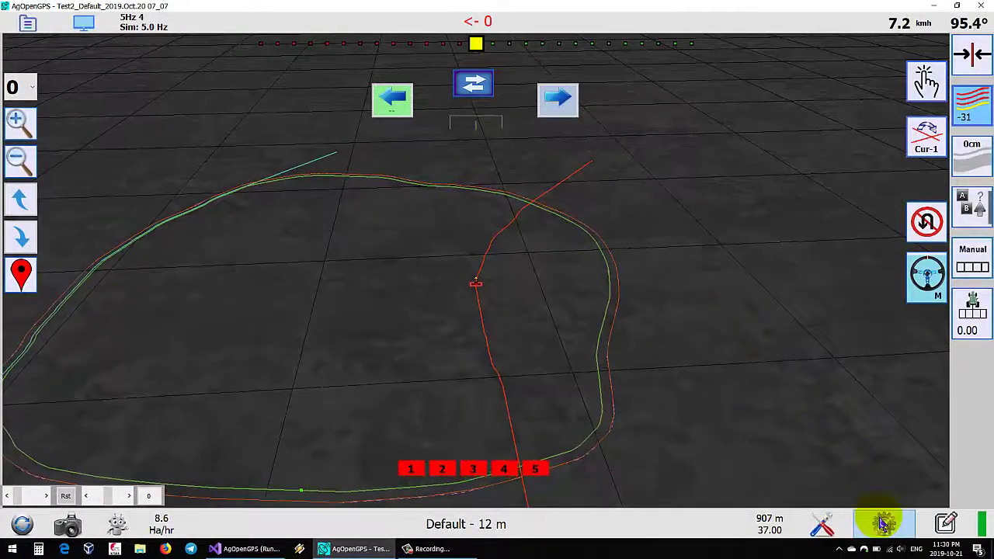
Set Guidance Line Width to 6 in the Vehicle settings' Guidance tab and save.
left_click(825, 526)
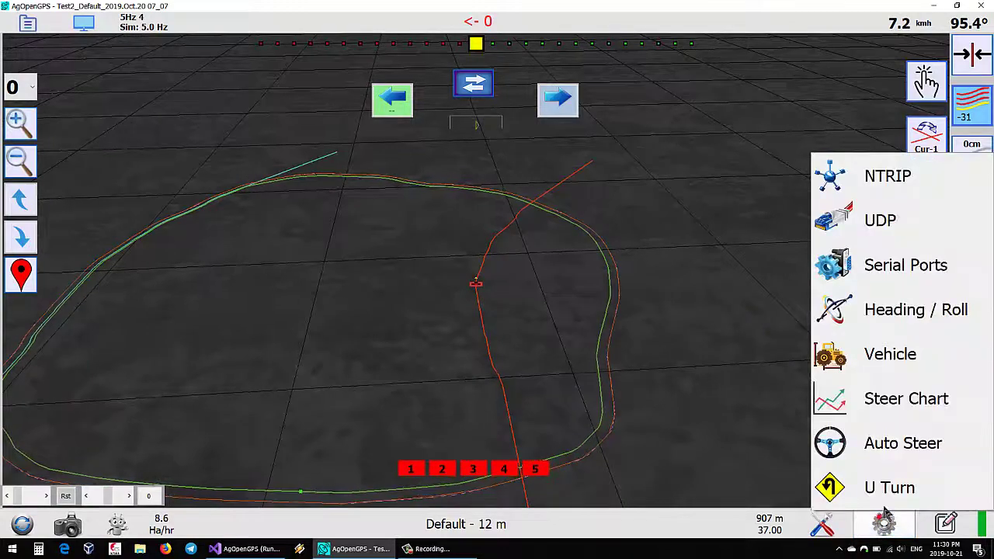
left_click(881, 363)
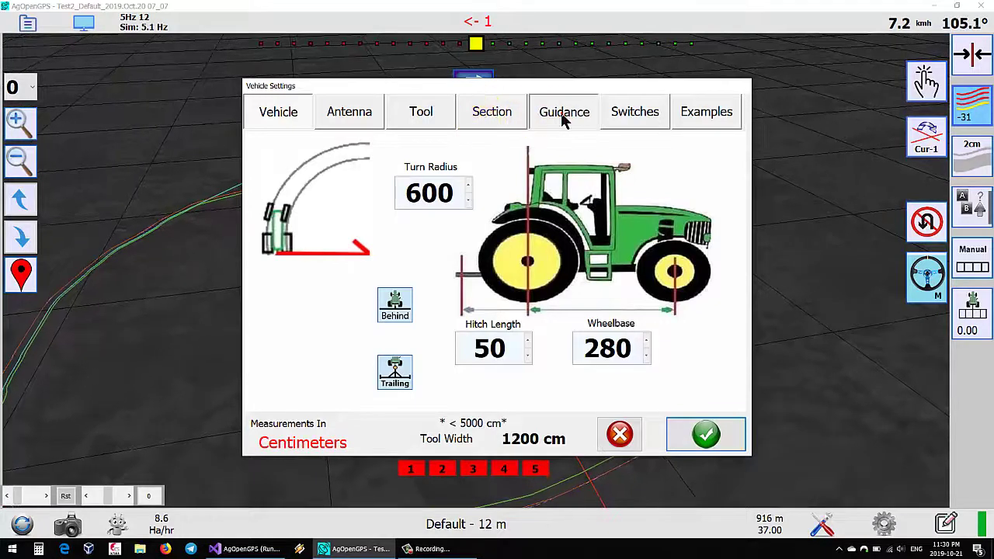
left_click(562, 112)
left_click_drag(195, 113, 114, 88)
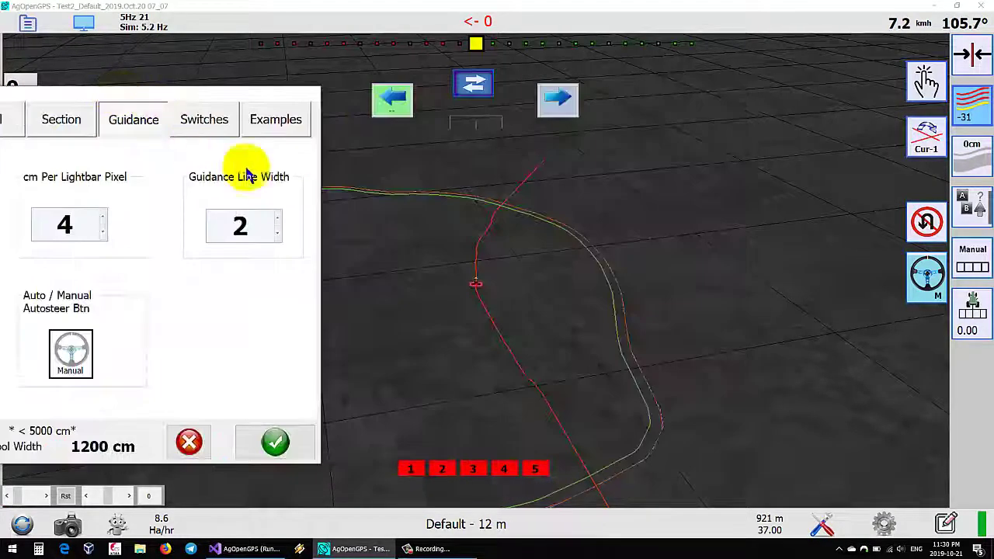
left_click(261, 233)
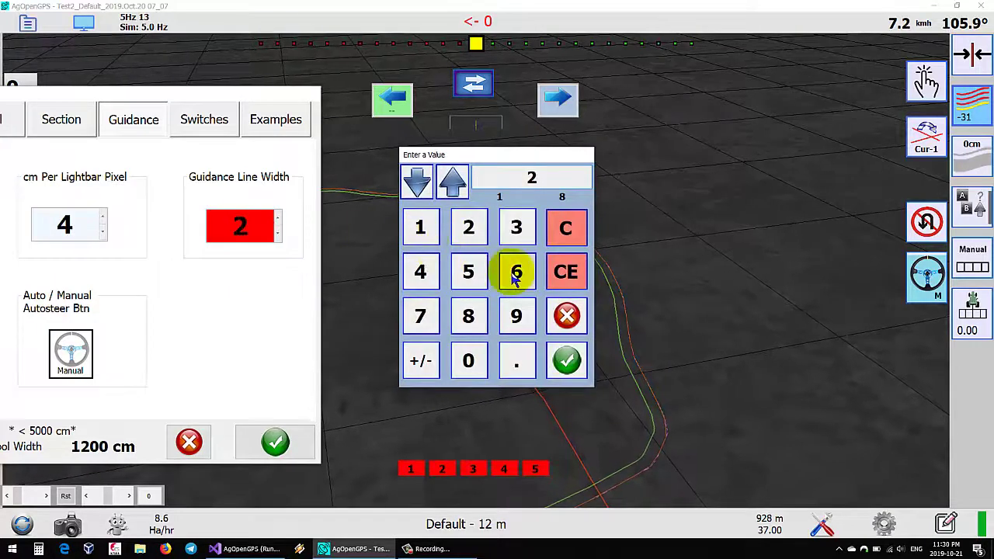
left_click(566, 361)
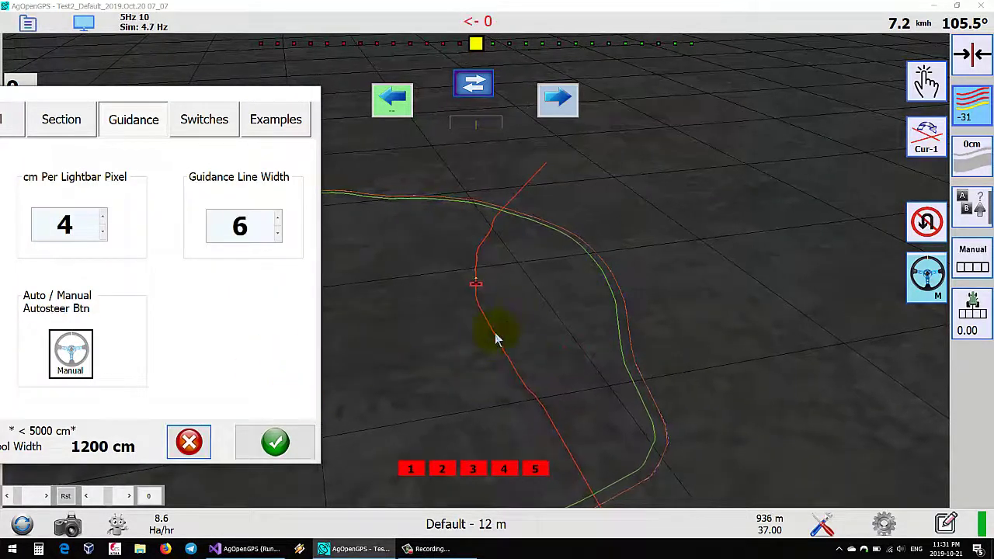
left_click(285, 455)
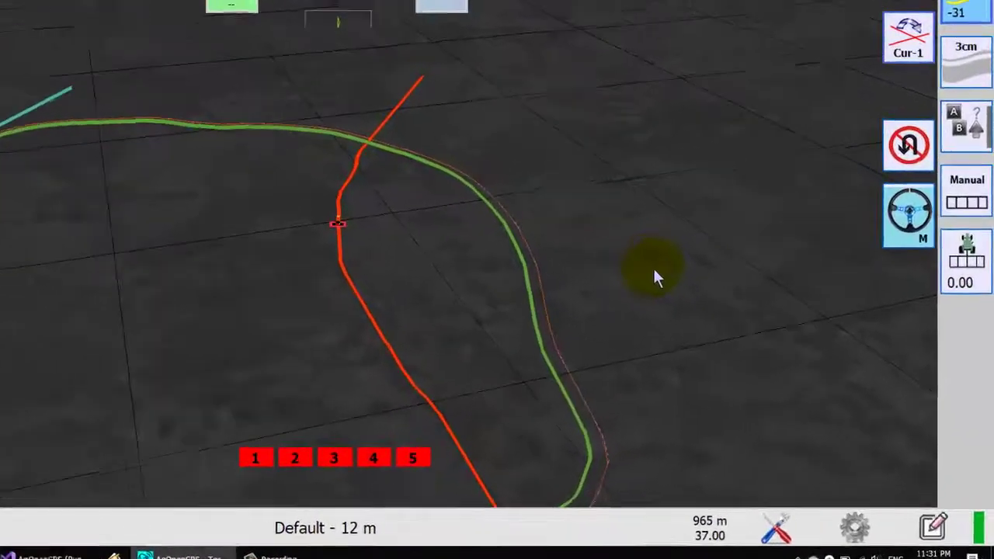
Switch from curve back to straight AB line guidance and turn on automatic U-turns.
left_click(942, 55)
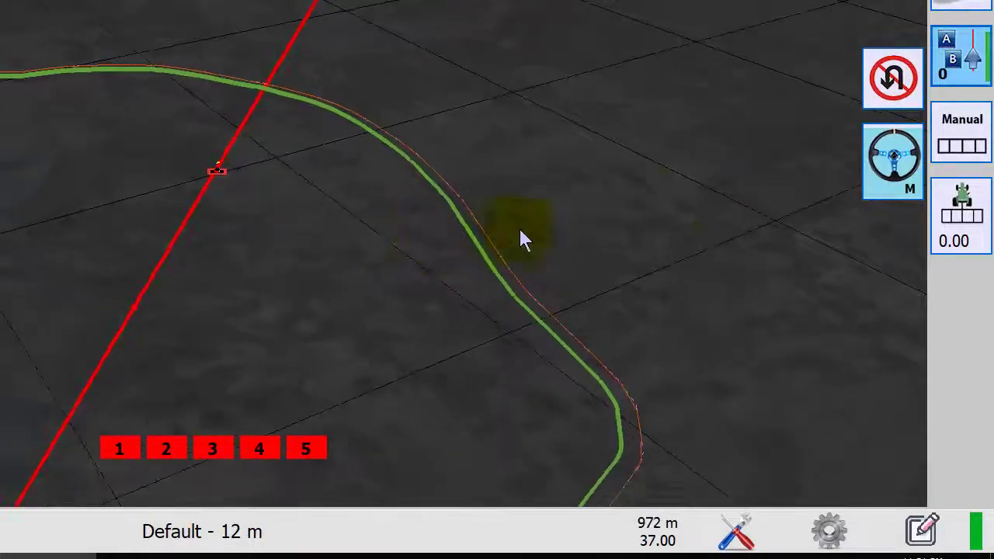
left_click(885, 86)
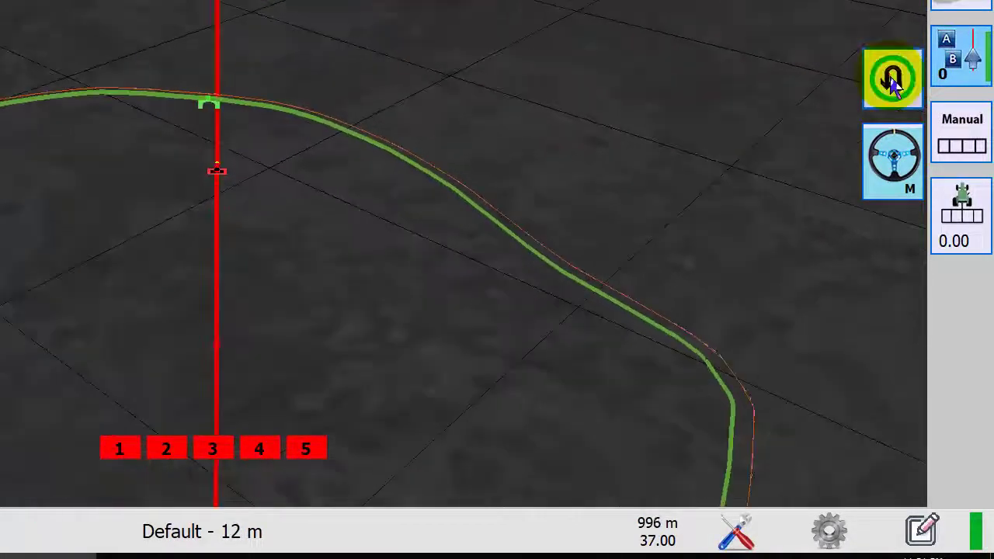